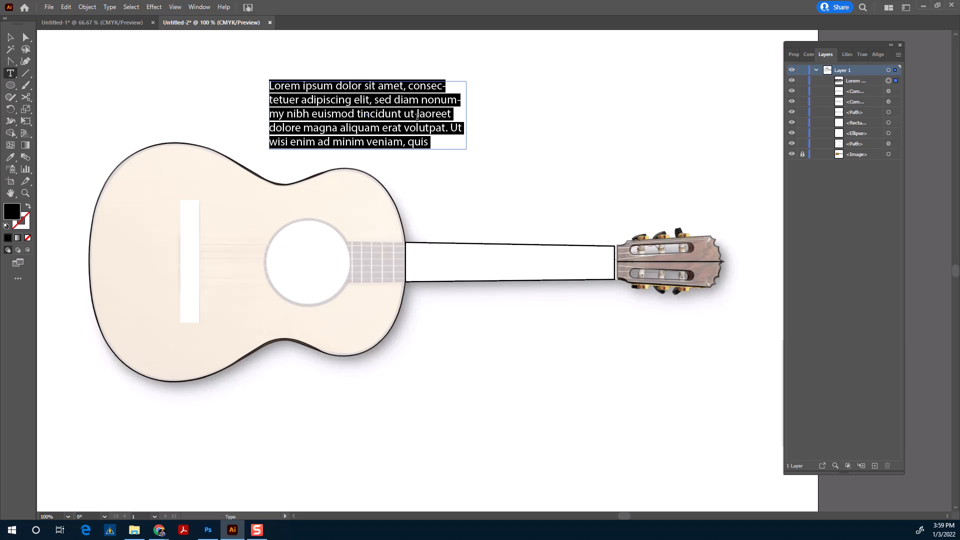
# Replace the selected placeholder text above the guitar with "Hello this is my Guitar".
pyautogui.write('He')
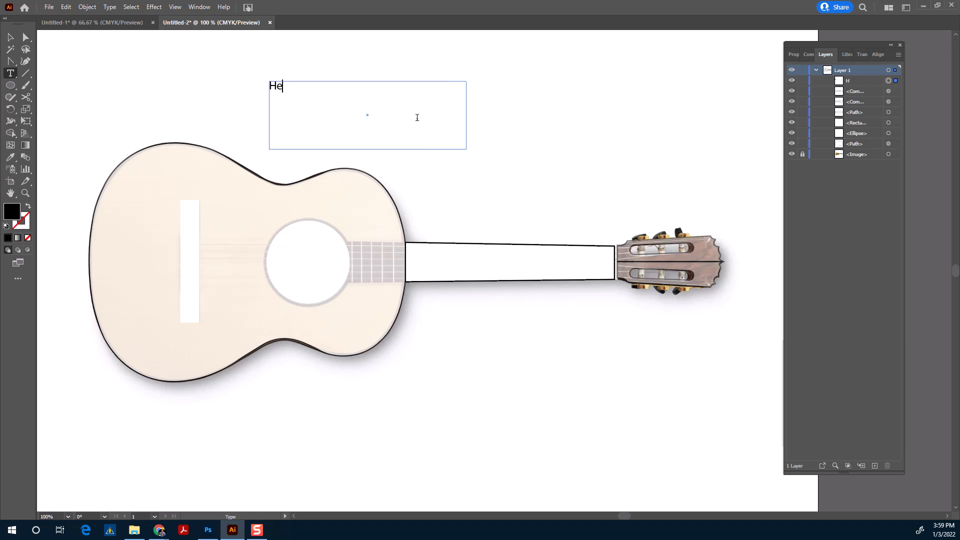
pyautogui.write('llo this is my Guitar')
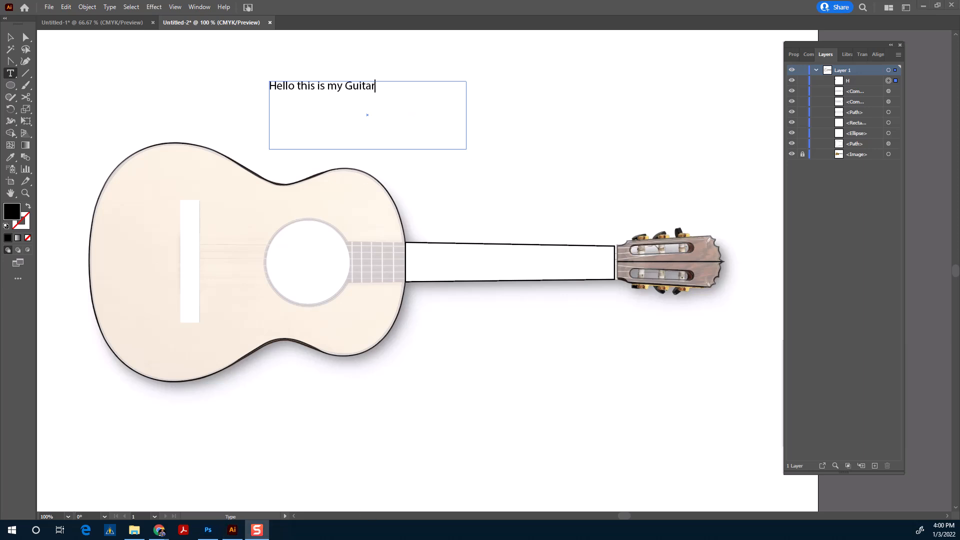
# Format the text "Hello this is my Guitar" in Arial Rounded MT Bold at 21 pt and centre it.
pyautogui.moveTo(380, 86); pyautogui.dragTo(268, 85)
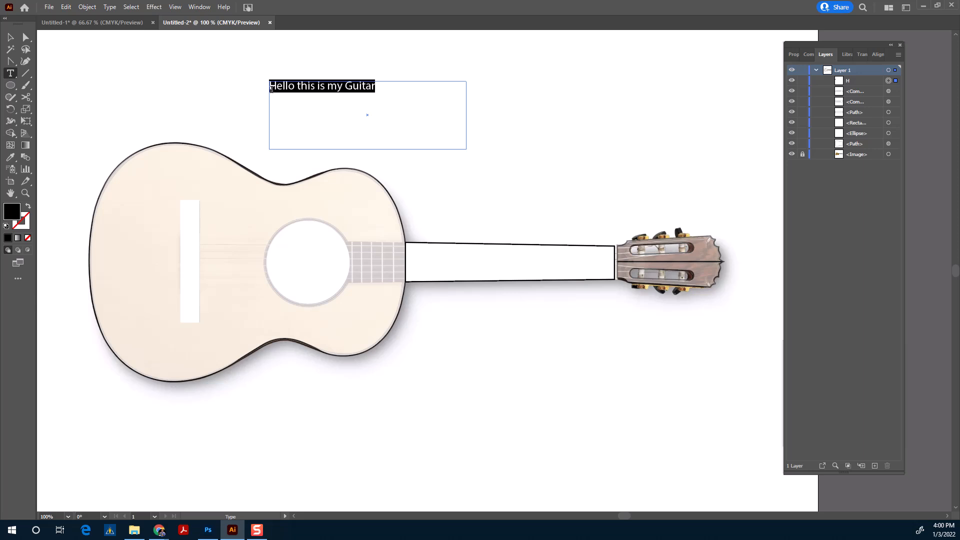
pyautogui.click(793, 54)
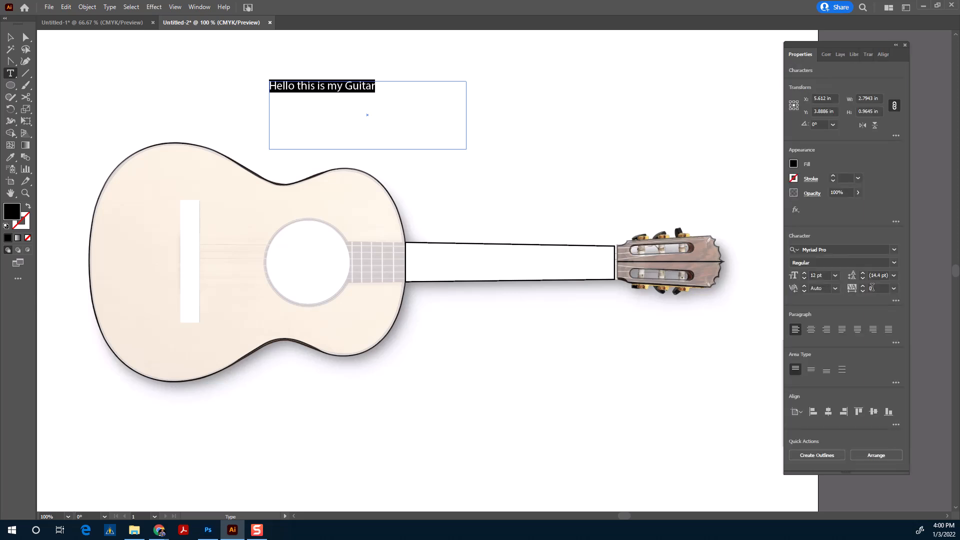
pyautogui.click(893, 250)
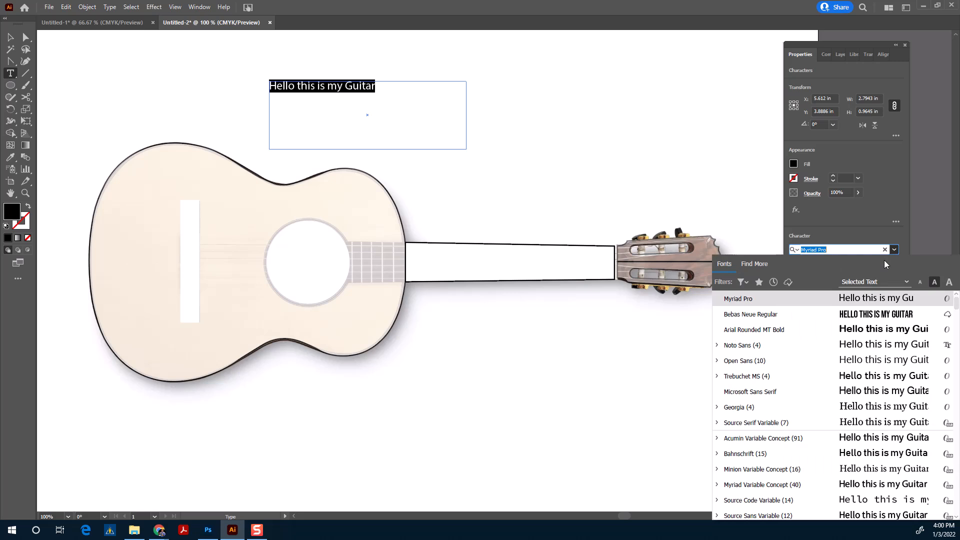
pyautogui.click(782, 332)
pyautogui.click(835, 276)
pyautogui.click(843, 395)
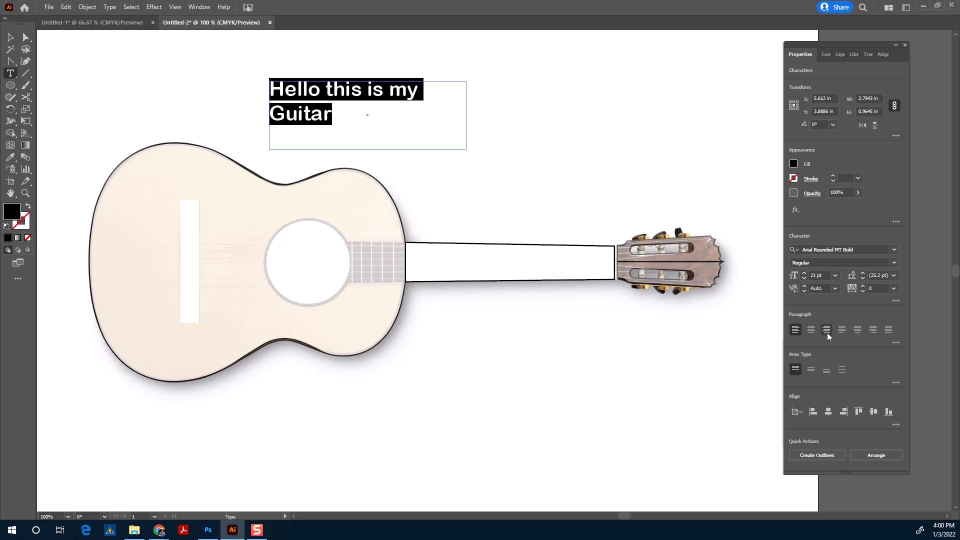
pyautogui.click(811, 329)
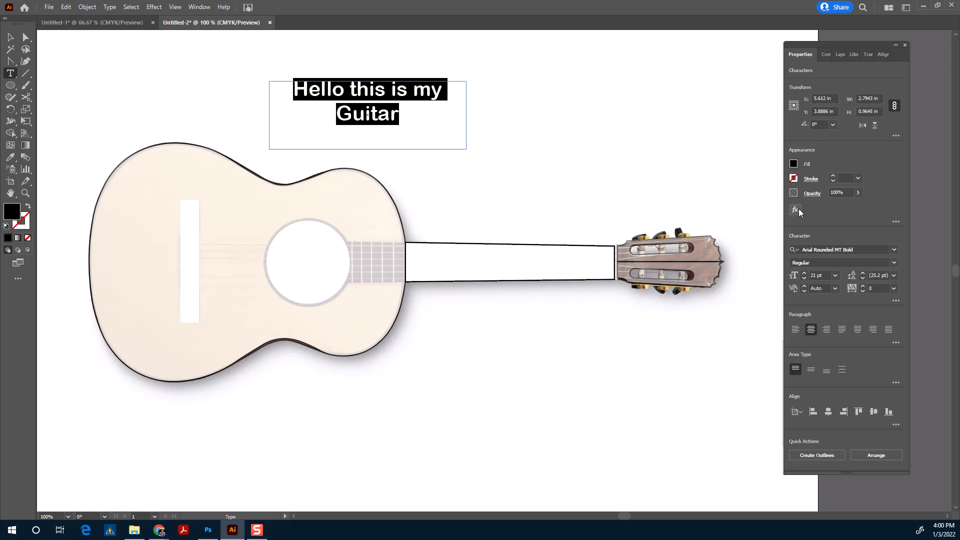
# Give the heading text a 1 pt black stroke and a red fill.
pyautogui.click(832, 177)
pyautogui.click(832, 176)
pyautogui.click(832, 176)
pyautogui.click(832, 176)
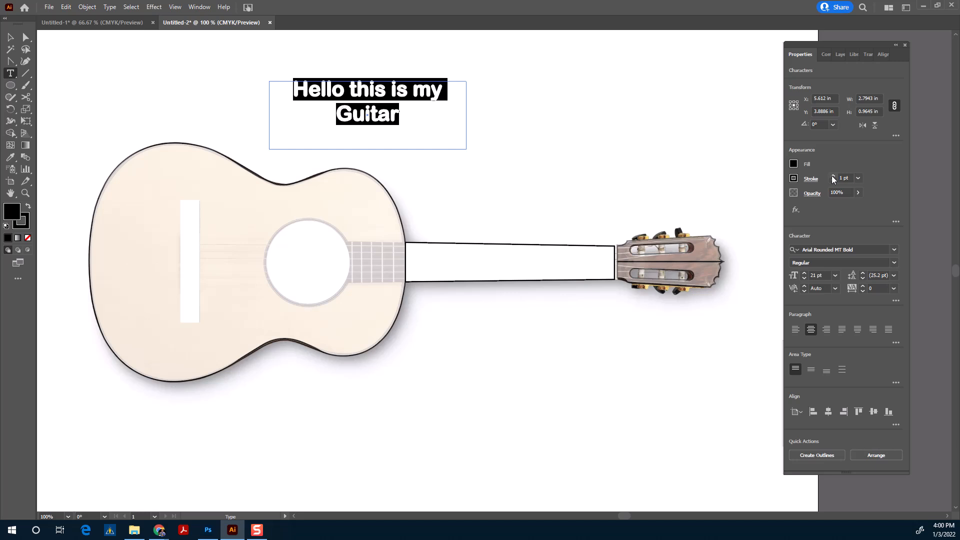
pyautogui.click(794, 167)
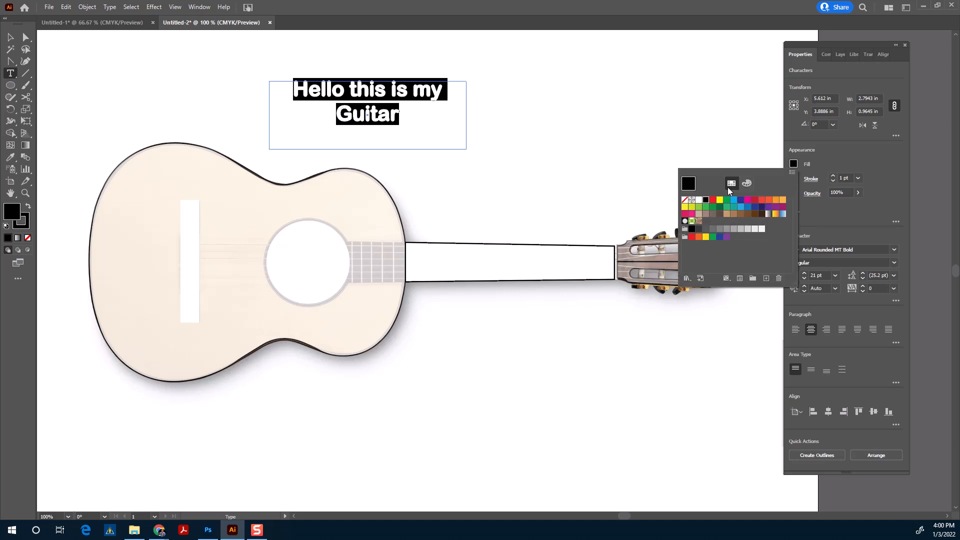
pyautogui.click(713, 200)
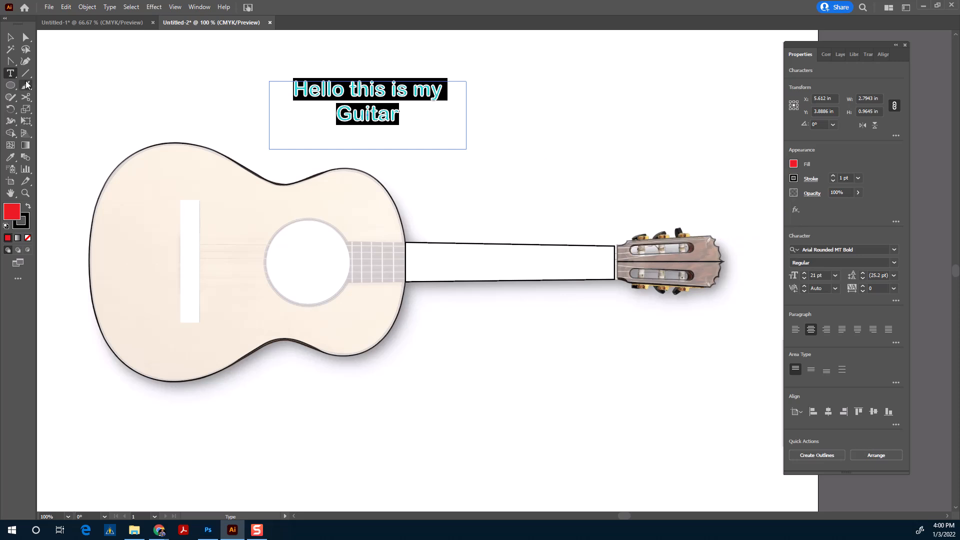
# Widen the heading's text frame to about 4.03 in so the text fits on one line.
pyautogui.click(12, 39)
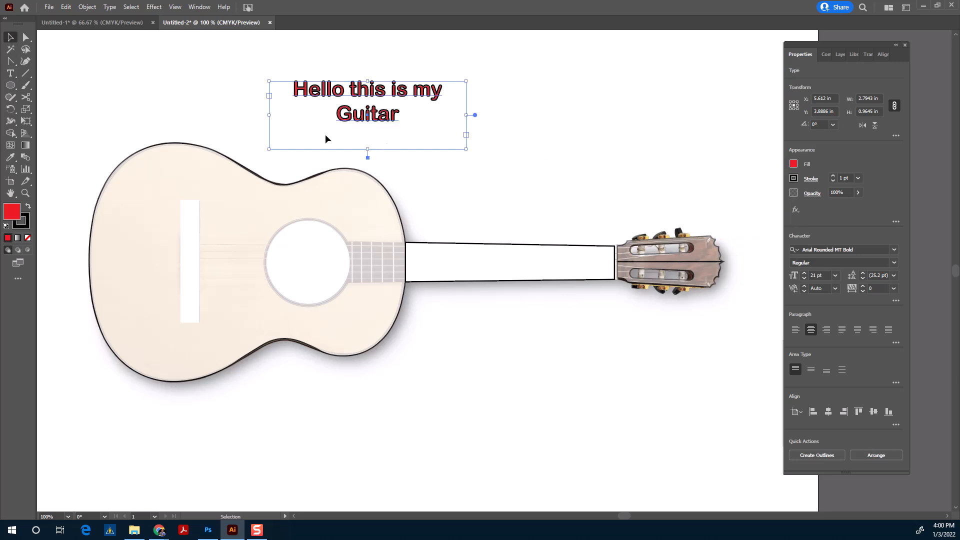
pyautogui.moveTo(466, 115); pyautogui.dragTo(553, 115)
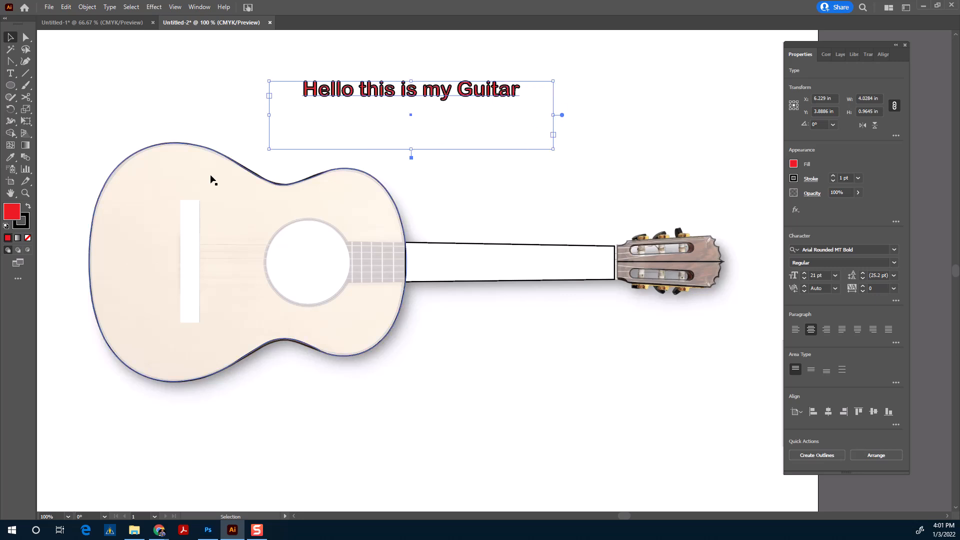
# Fill the guitar body outline with placeholder area type, justified with the last line aligned right.
pyautogui.click(17, 78)
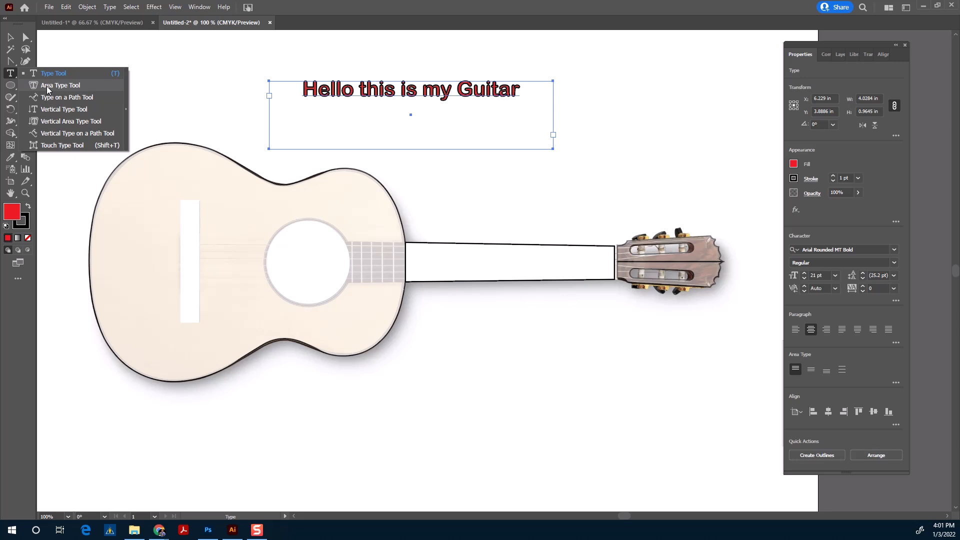
pyautogui.click(47, 86)
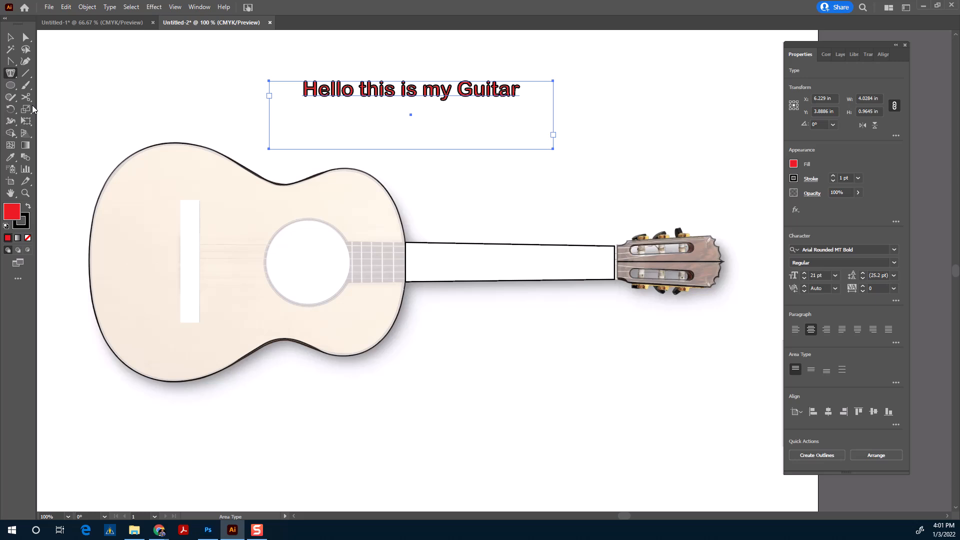
pyautogui.click(138, 158)
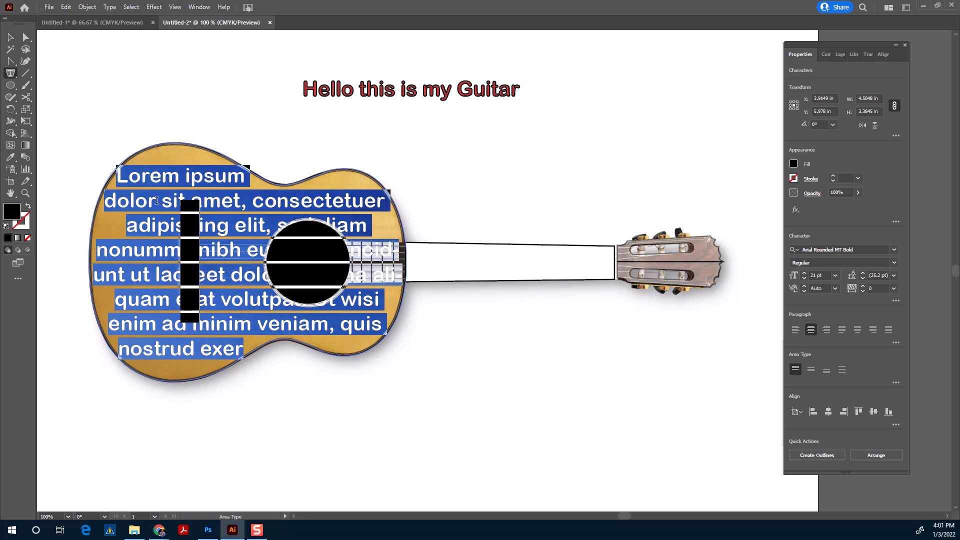
pyautogui.click(795, 329)
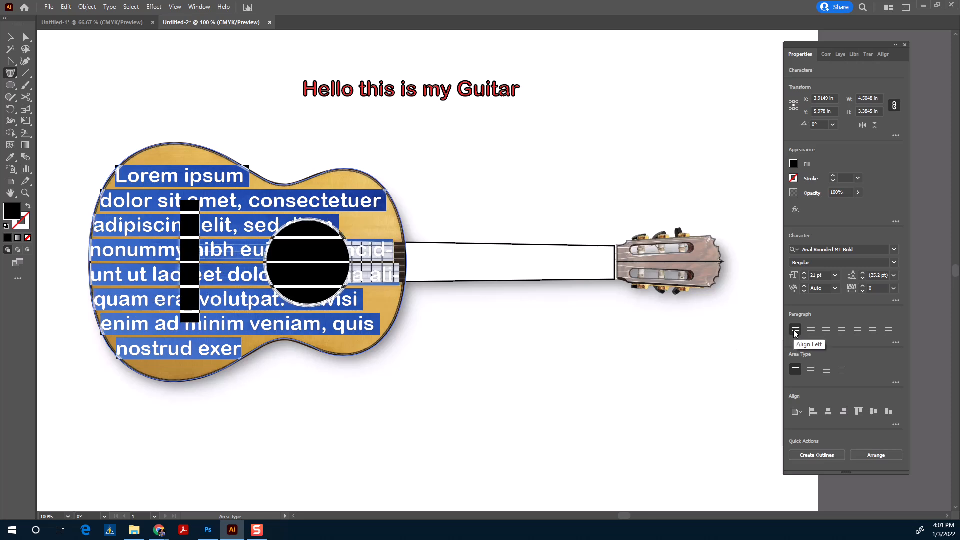
pyautogui.click(873, 330)
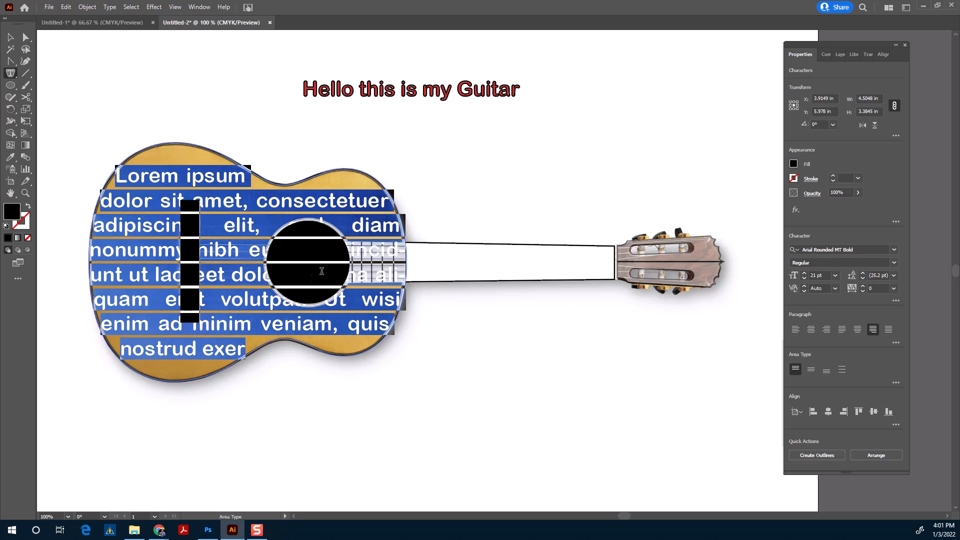
# Hide the bridge rectangle, the soundhole ellipse and the guitar reference image.
pyautogui.click(840, 54)
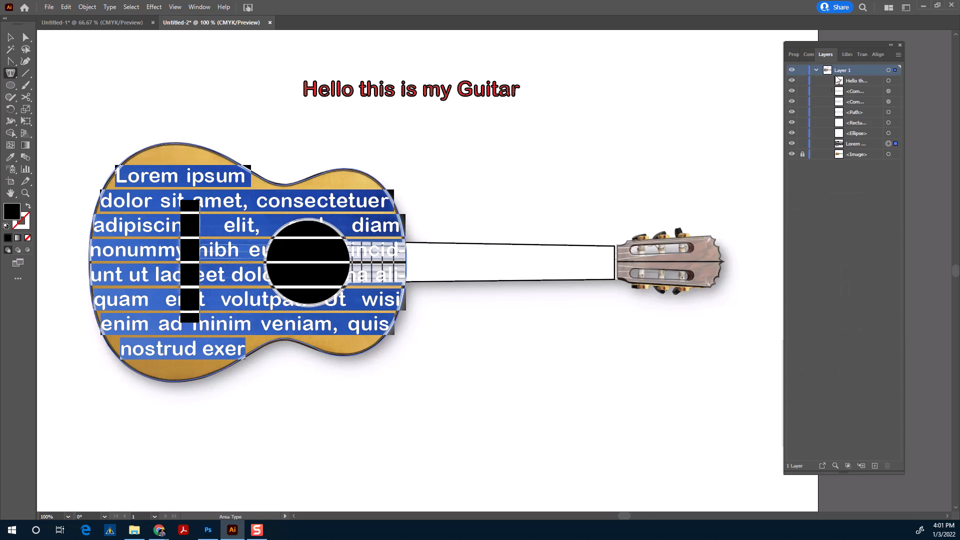
pyautogui.click(792, 123)
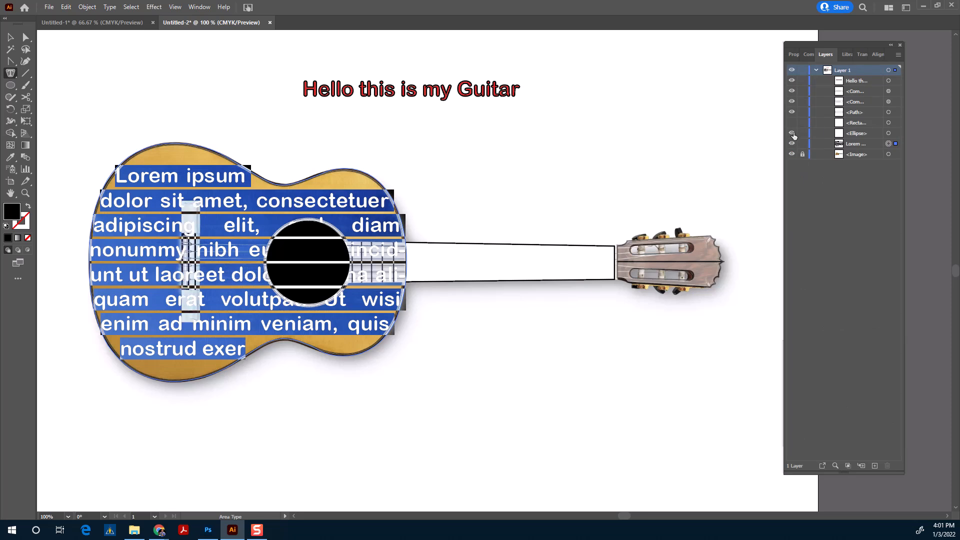
pyautogui.click(791, 133)
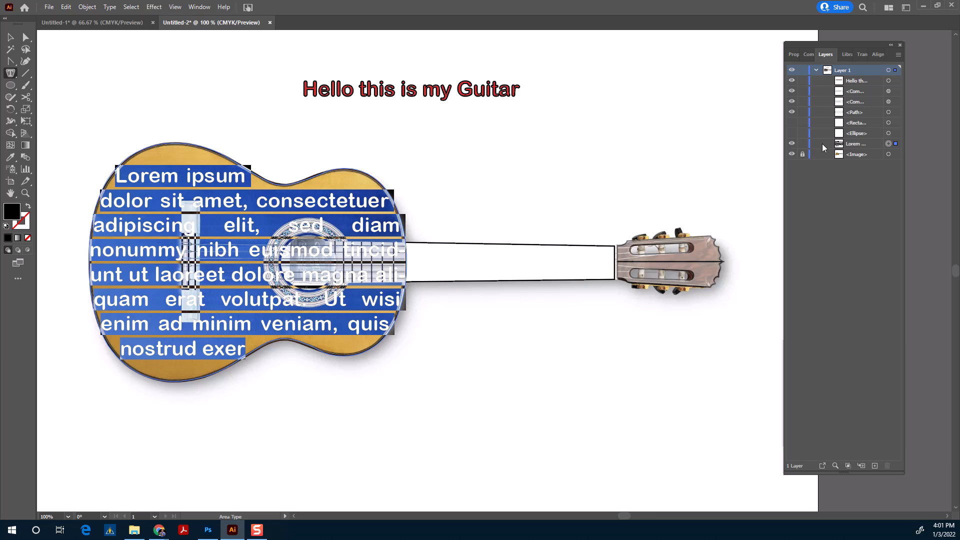
pyautogui.click(791, 154)
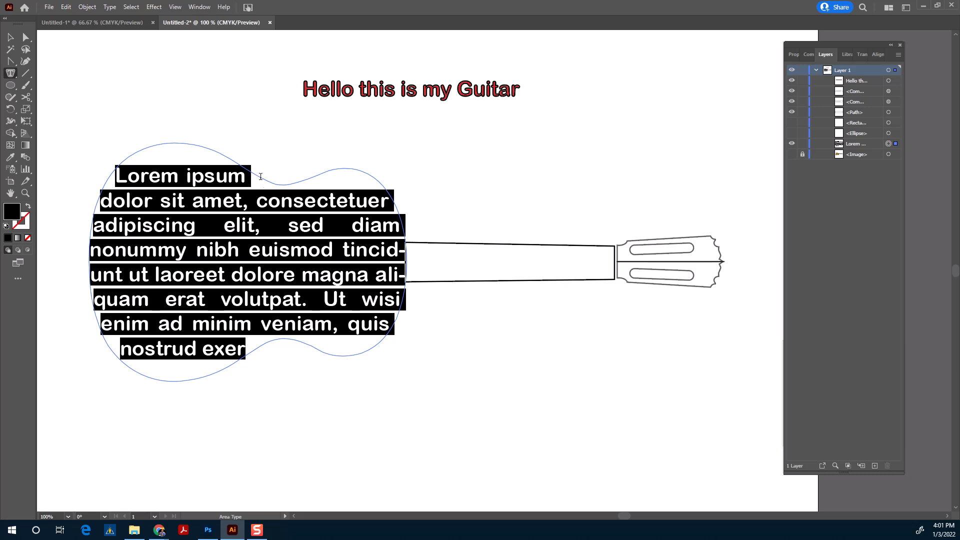
# Set the placeholder text inside the guitar body to 12 pt.
pyautogui.click(791, 54)
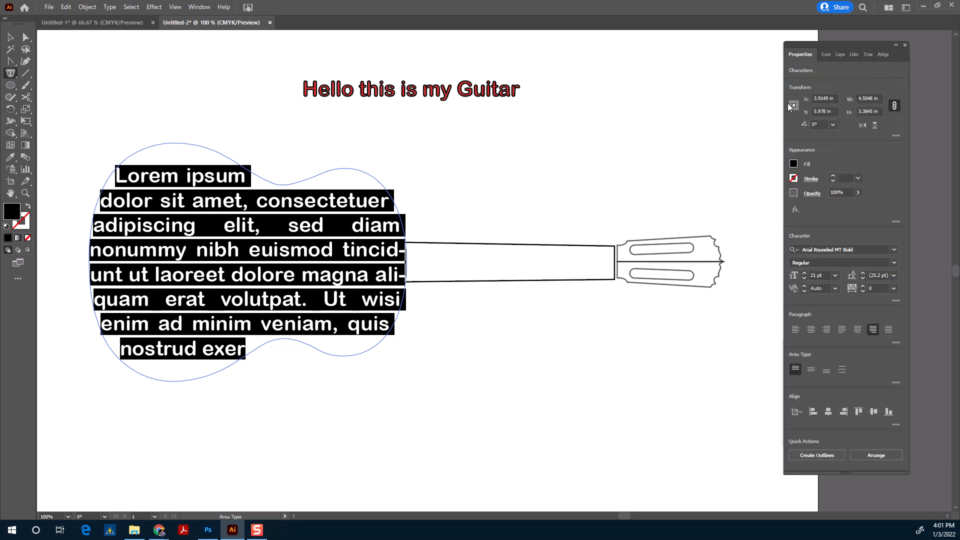
pyautogui.click(834, 276)
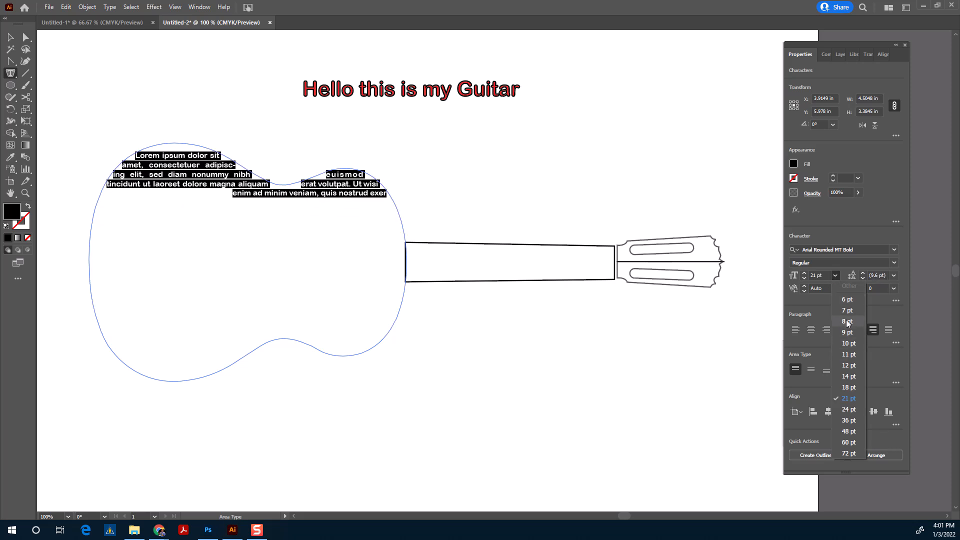
pyautogui.click(848, 365)
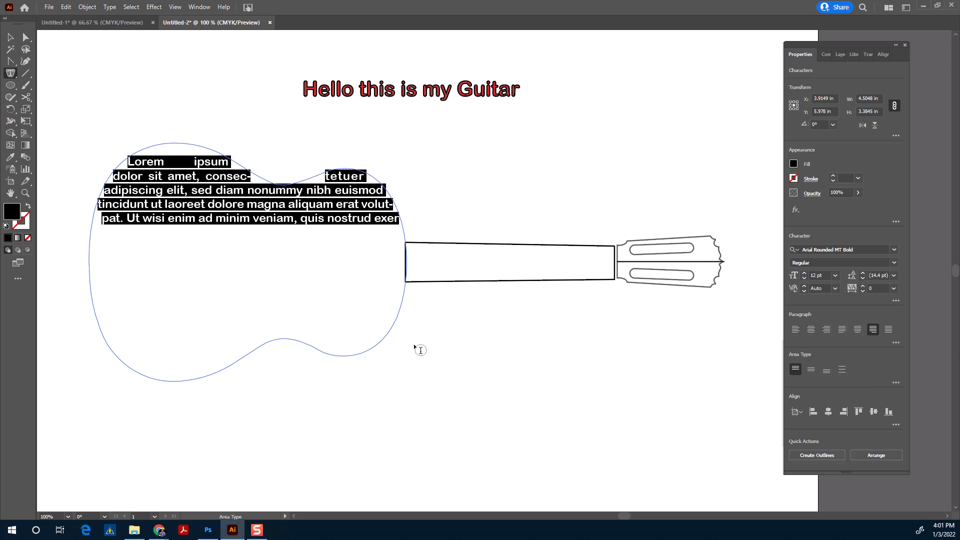
# Try to place type along the guitar body's outline with the Type on a Path tool.
pyautogui.click(12, 74)
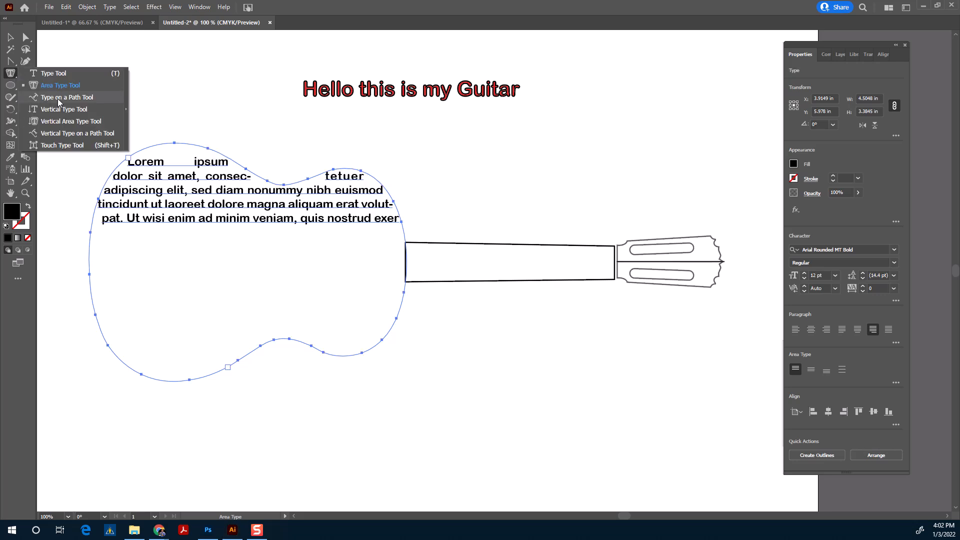
pyautogui.click(58, 97)
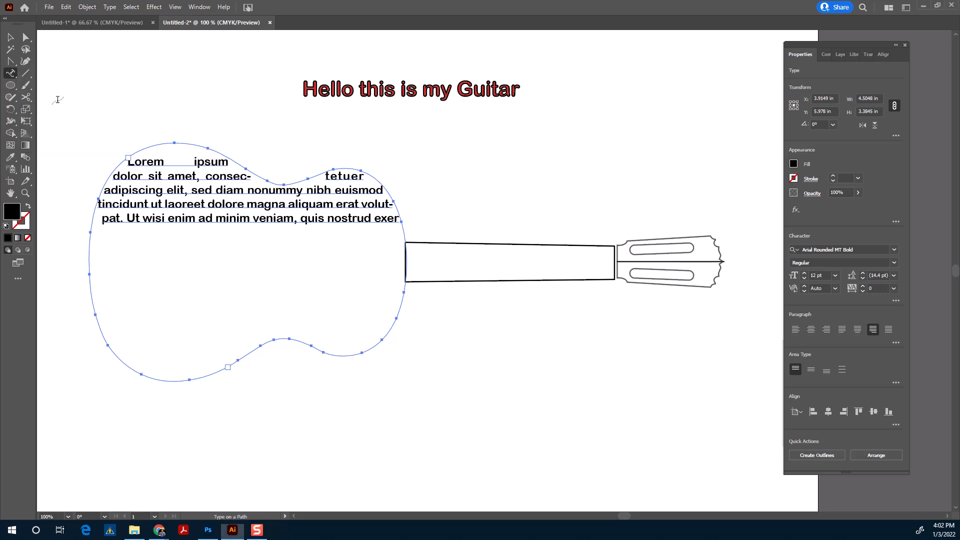
pyautogui.click(170, 381)
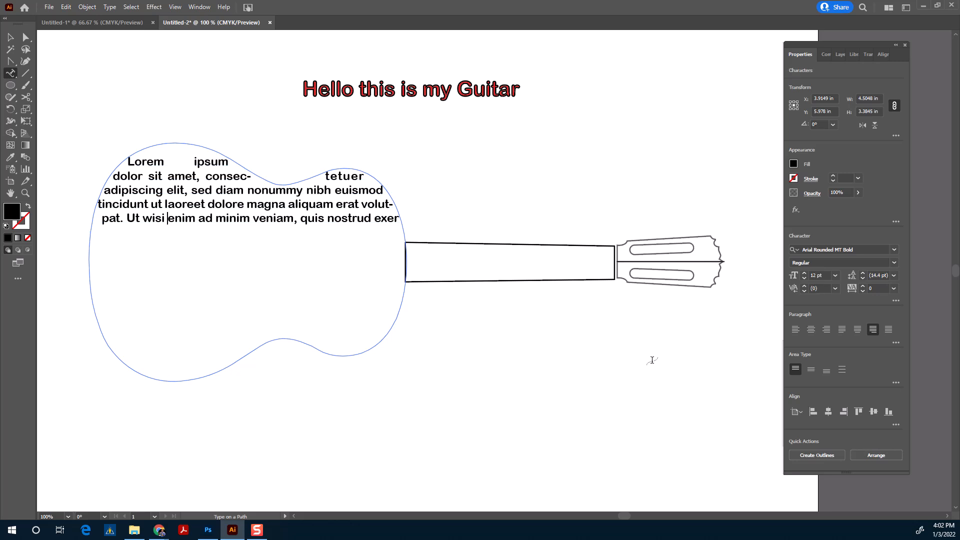
# Undo the area type in the guitar body, its formatting and the hiding of the rectangle, ellipse and image.
pyautogui.hotkey('ctrl', 'z')
pyautogui.hotkey('ctrl', 'shift', ',')
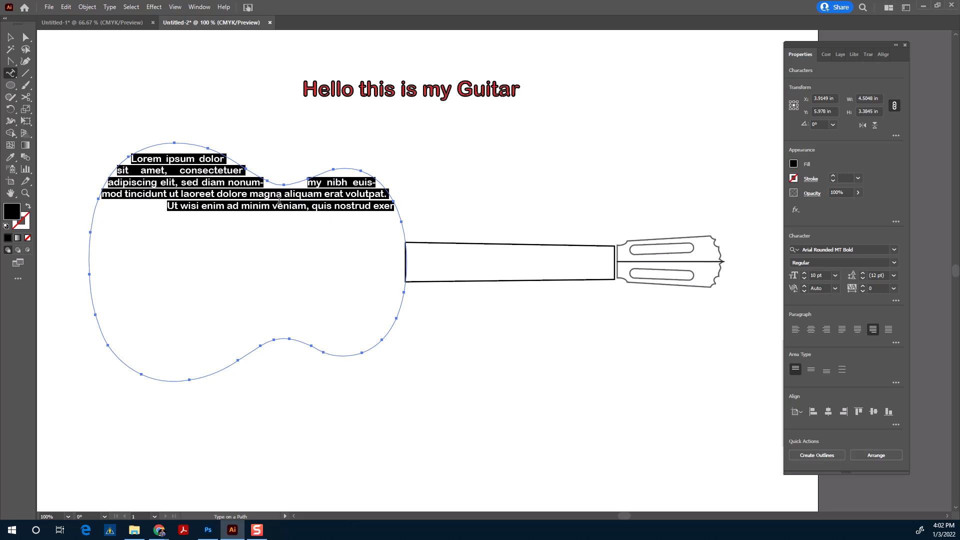
pyautogui.hotkey('ctrl', 'shift', ',')
pyautogui.hotkey('ctrl', 'shift', ',')
pyautogui.hotkey('ctrl', 'shift', '.')
pyautogui.hotkey('ctrl', 'shift', '.')
pyautogui.hotkey('ctrl', 'shift', ',')
pyautogui.hotkey('ctrl', 'shift', ',')
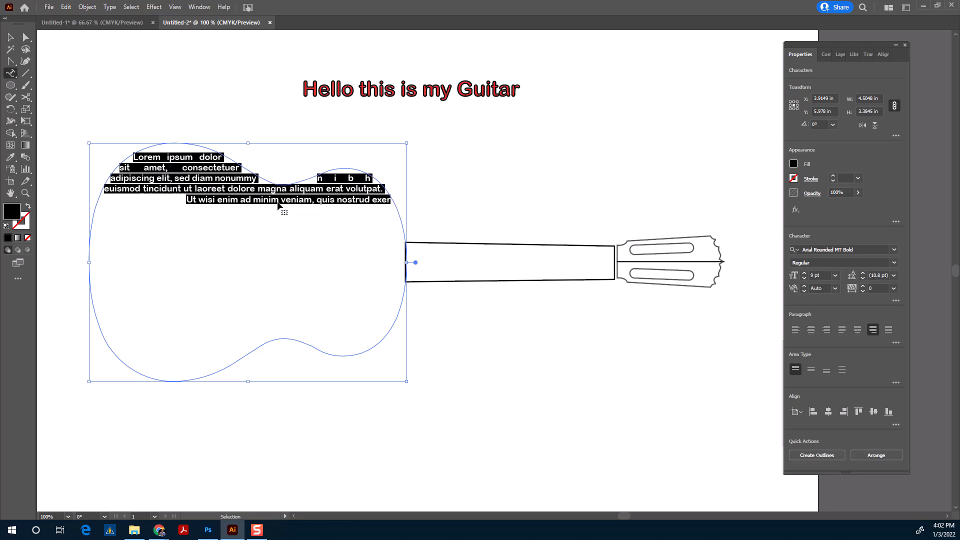
pyautogui.hotkey('ctrl', 'shift', '.')
pyautogui.hotkey('ctrl', 'shift', '.')
pyautogui.hotkey('ctrl', 'shift', '.')
pyautogui.hotkey('ctrl', 'shift', '.')
pyautogui.hotkey('ctrl', 'shift', '.')
pyautogui.hotkey('ctrl', 'shift', '.')
pyautogui.hotkey('ctrl', 'shift', '.')
pyautogui.hotkey('ctrl', 'shift', '.')
pyautogui.hotkey('ctrl', 'shift', '.')
pyautogui.hotkey('ctrl', 'shift', '.')
pyautogui.hotkey('ctrl', 'shift', '.')
pyautogui.hotkey('ctrl', 'shift', '.')
pyautogui.hotkey('ctrl', 'shift', '.')
pyautogui.hotkey('ctrl', 'shift', '.')
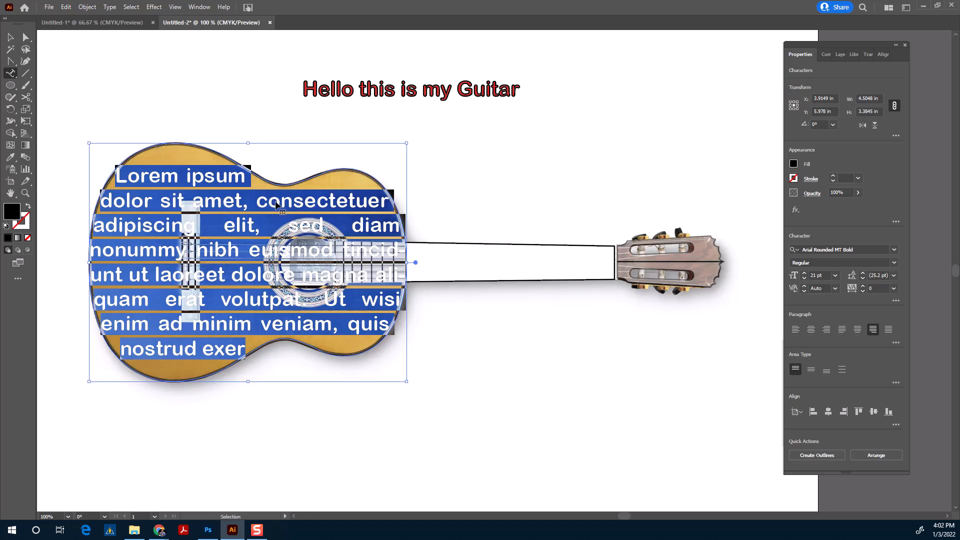
pyautogui.hotkey('ctrl', 'shift', 'l')
pyautogui.hotkey('ctrl', 'shift', 'c')
pyautogui.hotkey('ctrl', 'z')
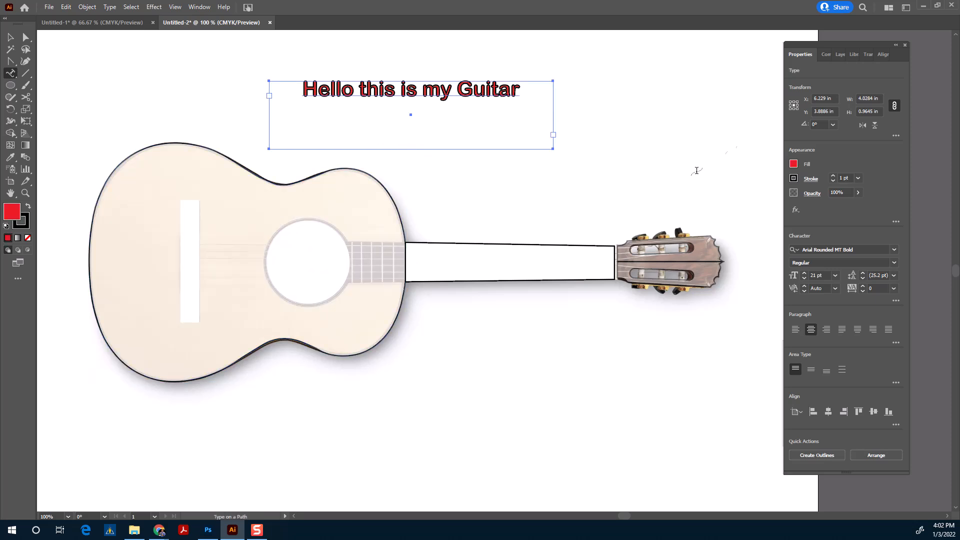
# Place placeholder type along the soundhole circle's path and display the text's character properties.
pyautogui.click(840, 55)
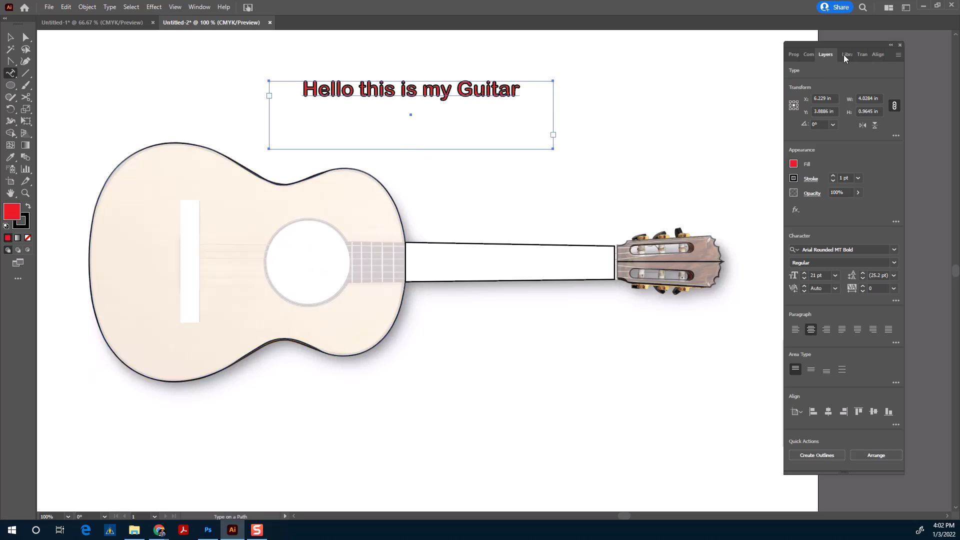
pyautogui.click(317, 257)
pyautogui.click(570, 279)
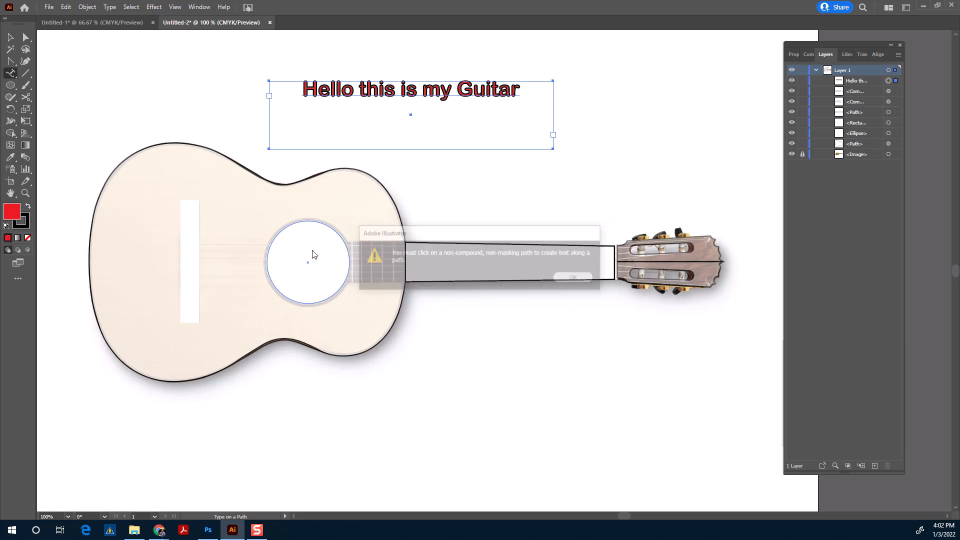
pyautogui.click(293, 224)
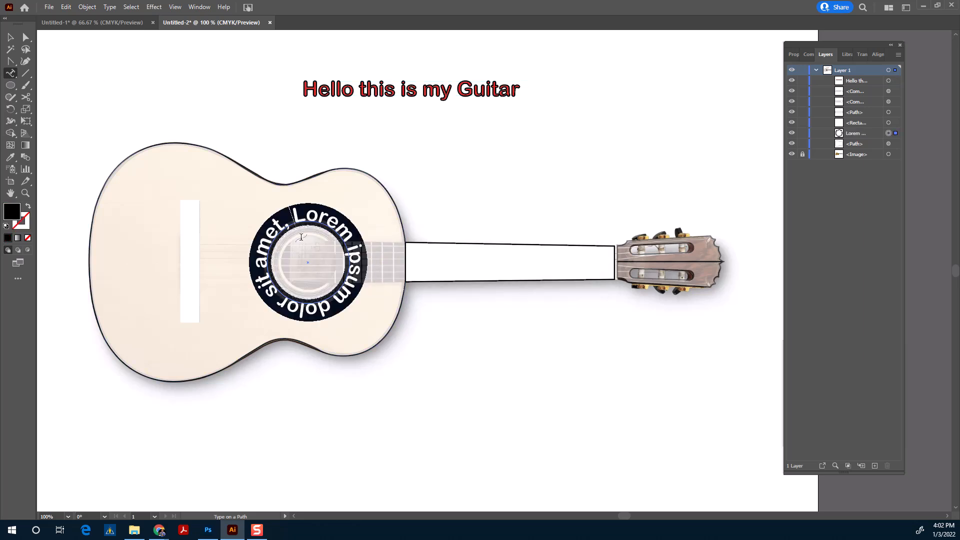
pyautogui.click(794, 54)
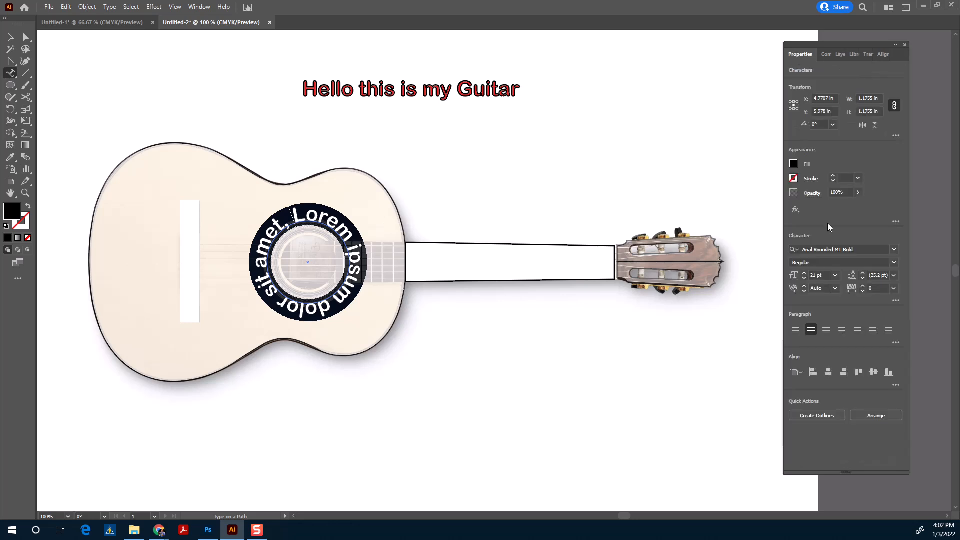
# Set the placeholder text around the soundhole to 12 pt and align it left.
pyautogui.click(835, 275)
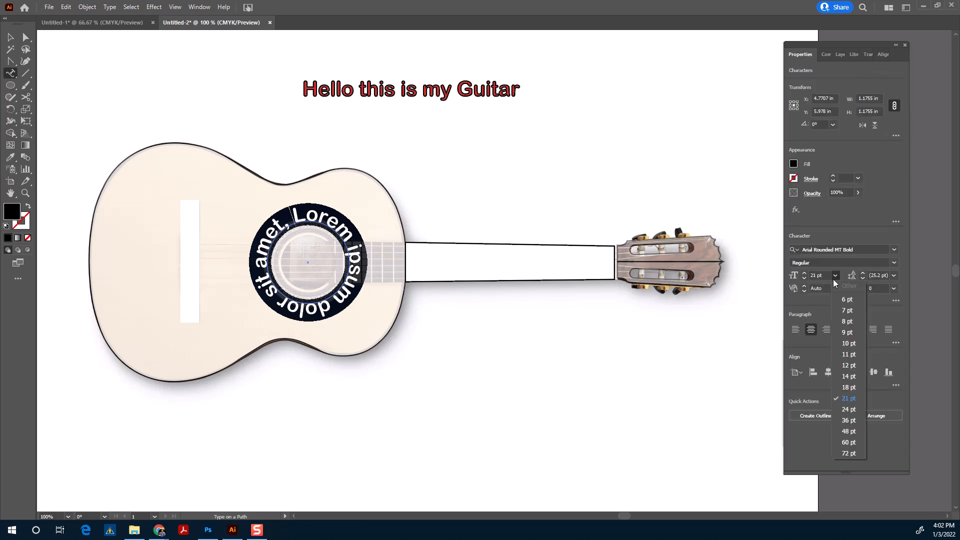
pyautogui.click(848, 366)
pyautogui.click(795, 329)
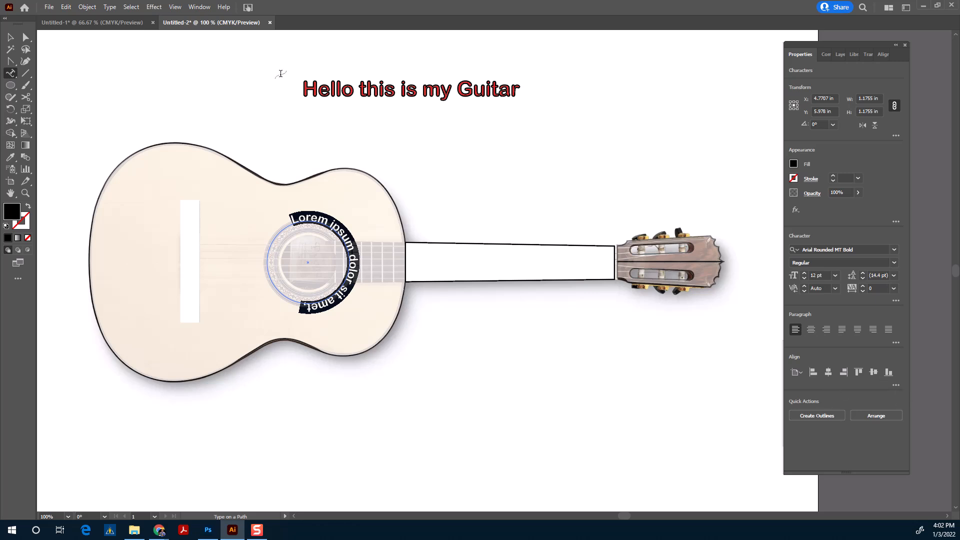
# Open the Type on a Path options for the soundhole text and turn on Preview and Flip.
pyautogui.click(108, 8)
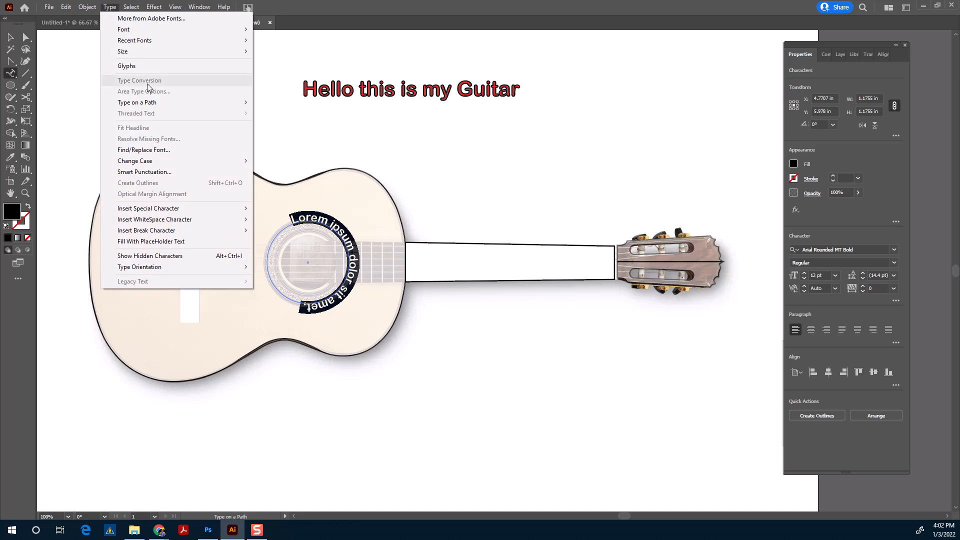
pyautogui.moveTo(150, 104)
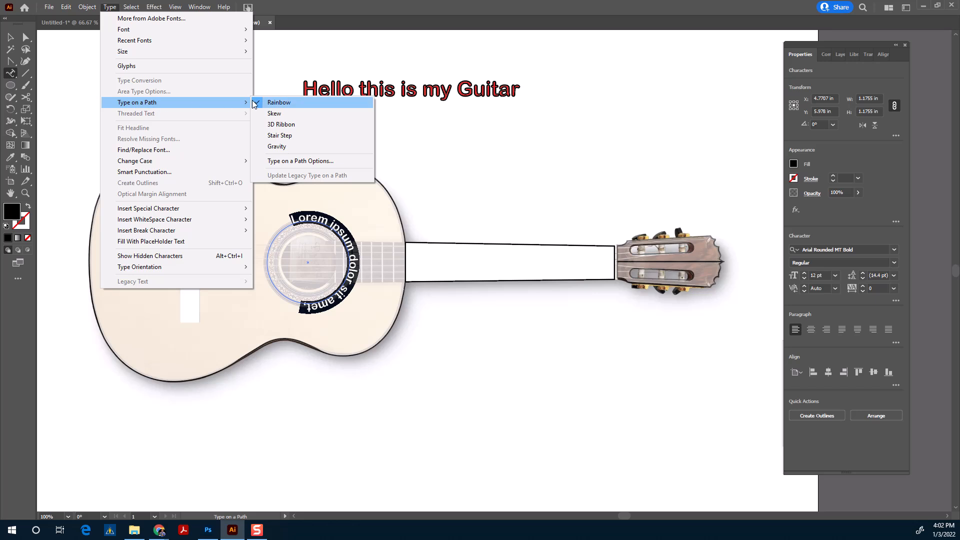
pyautogui.click(304, 161)
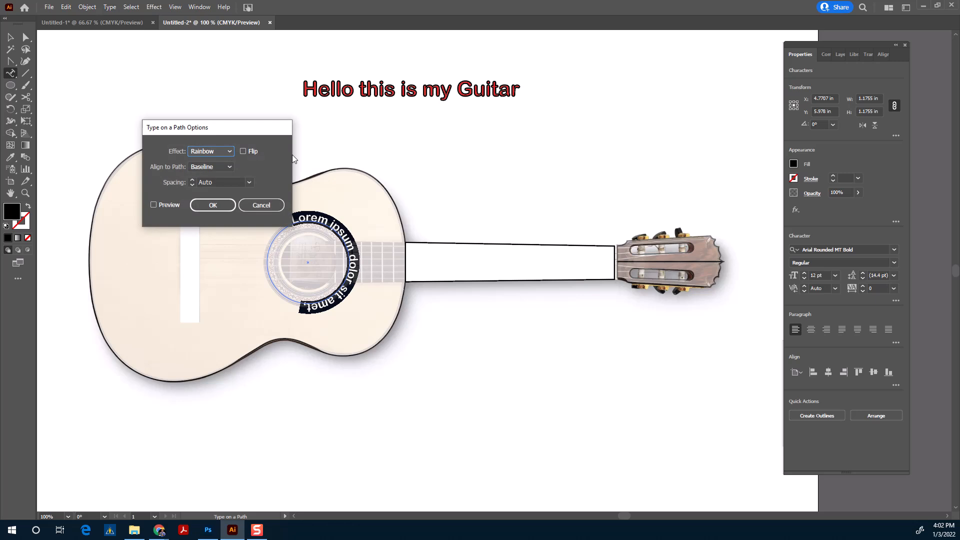
pyautogui.moveTo(239, 130); pyautogui.dragTo(214, 51)
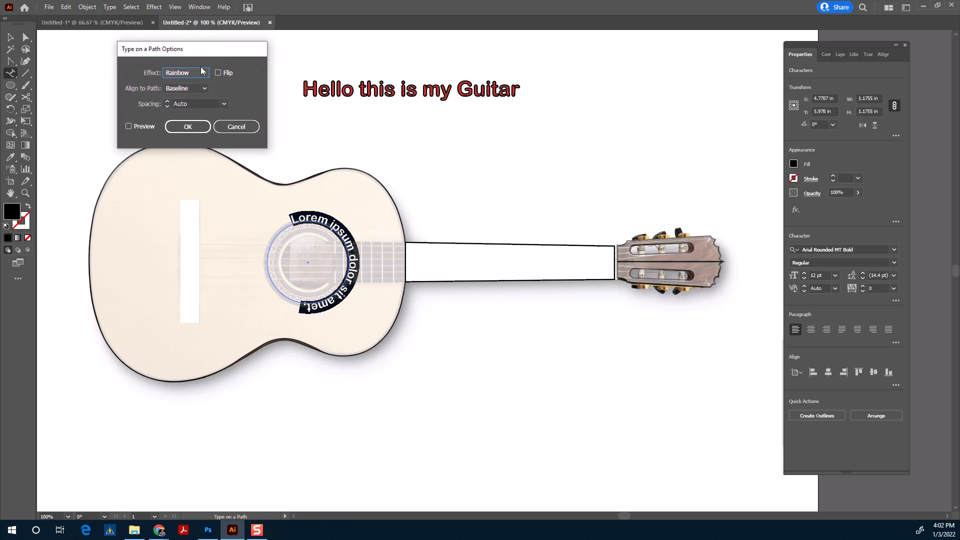
pyautogui.click(218, 74)
pyautogui.click(128, 126)
pyautogui.click(218, 72)
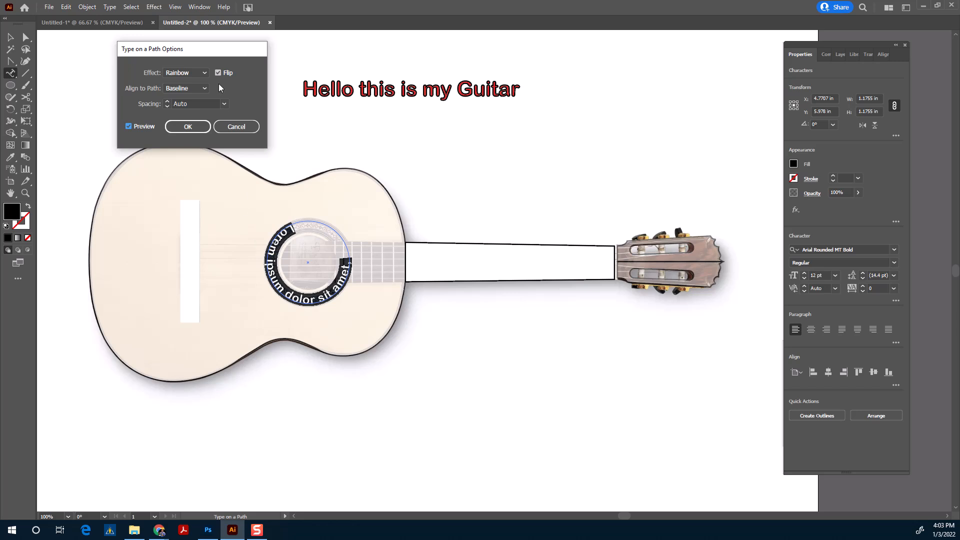
# Try the Skew and 3D Ribbon path effects on the flipped soundhole text.
pyautogui.click(207, 71)
pyautogui.click(193, 95)
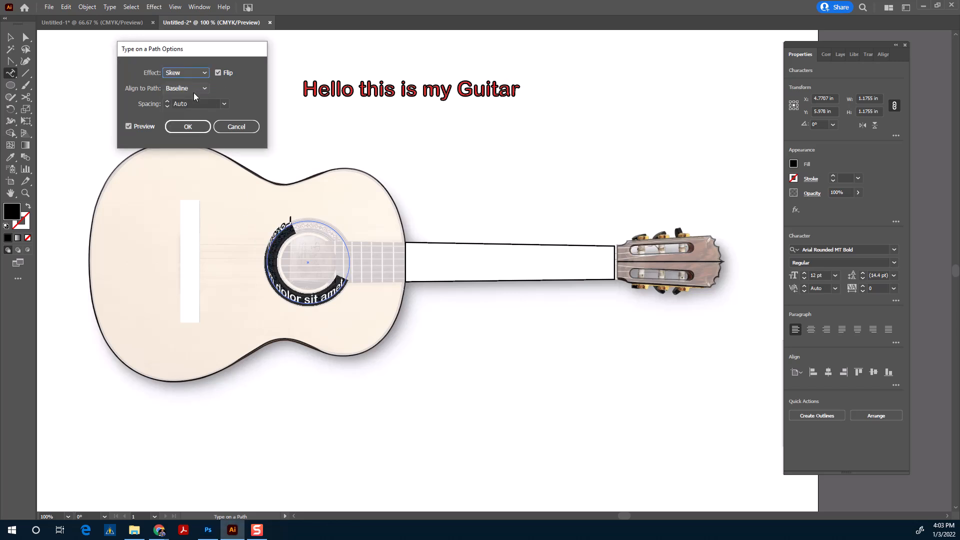
pyautogui.click(194, 90)
pyautogui.click(195, 85)
pyautogui.click(192, 76)
pyautogui.click(188, 106)
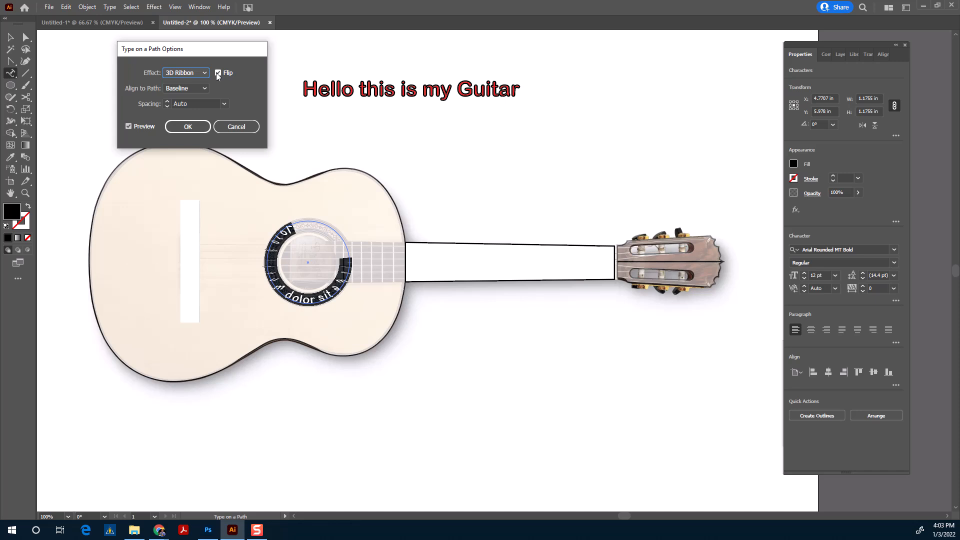
# Turn off Flip, try the Stair Step effect, and set the path effect back to Rainbow.
pyautogui.click(217, 73)
pyautogui.click(202, 73)
pyautogui.click(198, 116)
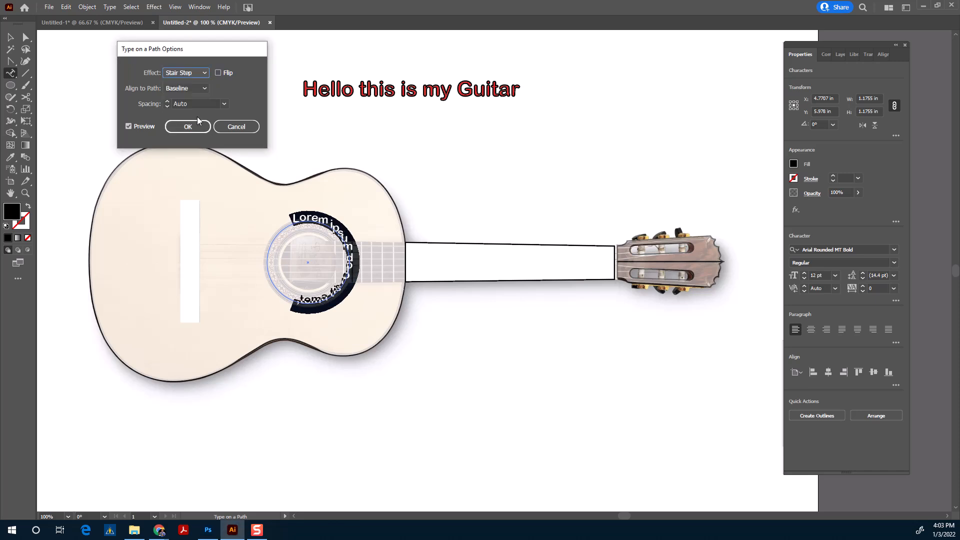
pyautogui.click(200, 73)
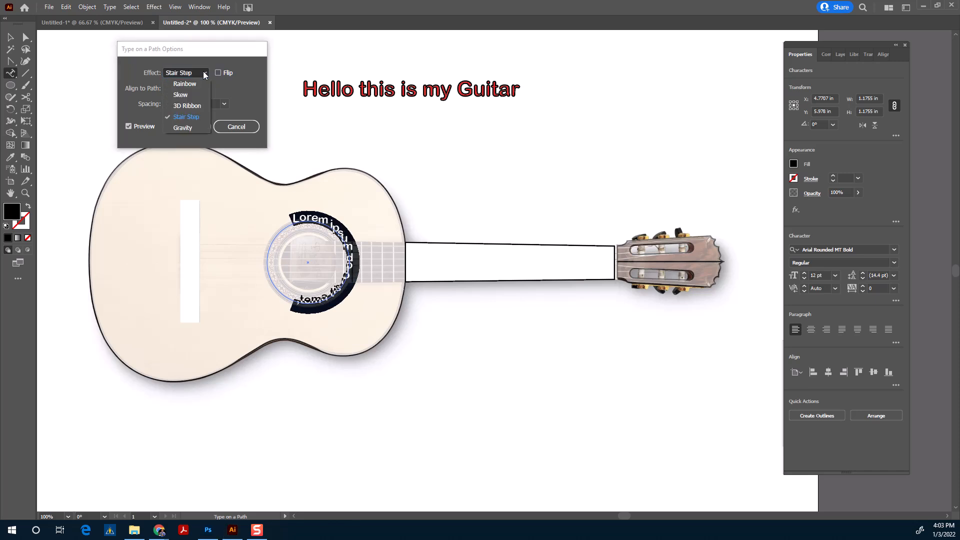
pyautogui.click(200, 83)
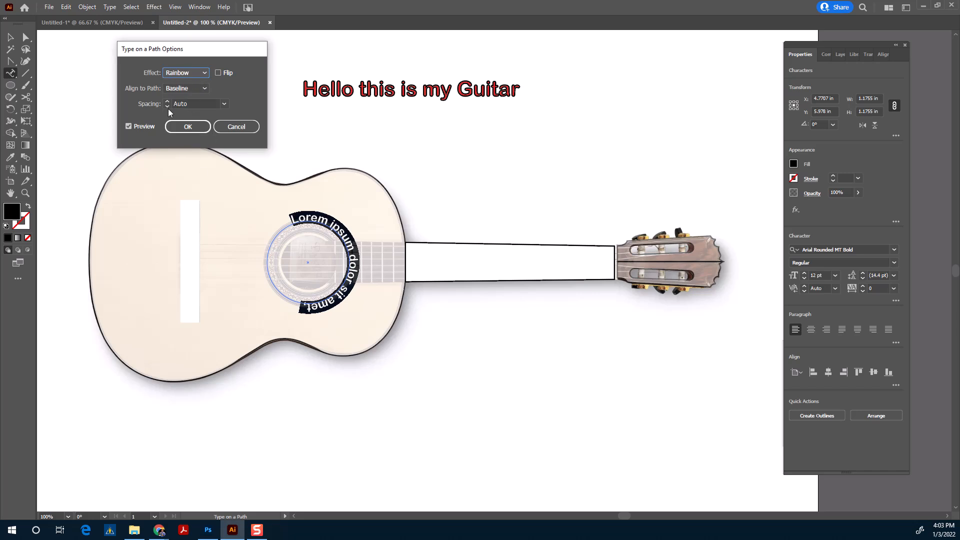
# Try a path text spacing of -30 pt, and set the spacing to 18 pt instead.
pyautogui.click(224, 104)
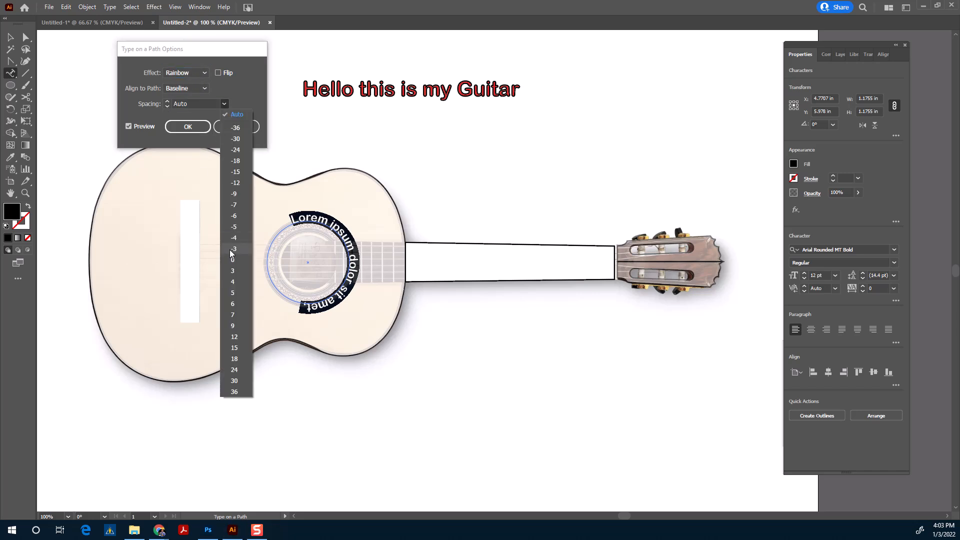
pyautogui.click(235, 138)
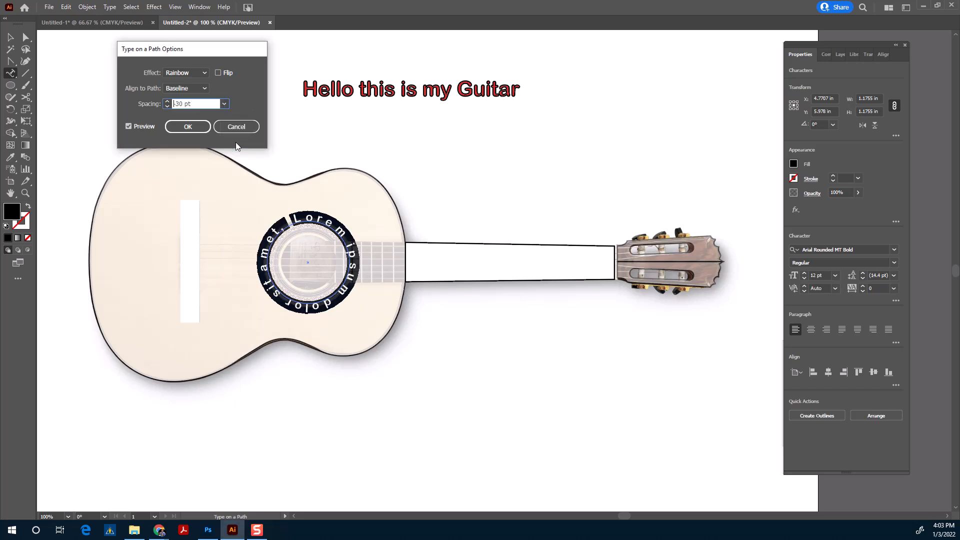
pyautogui.click(225, 103)
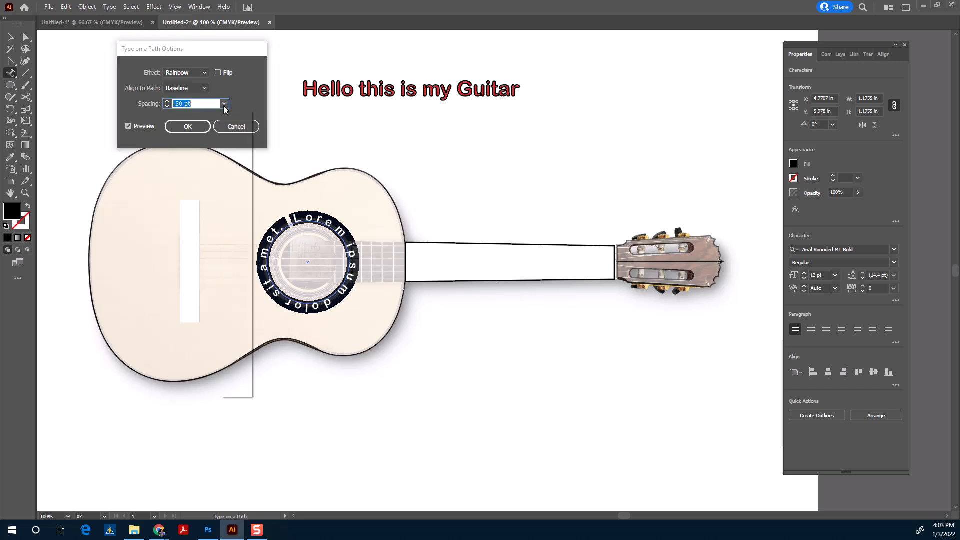
pyautogui.click(235, 361)
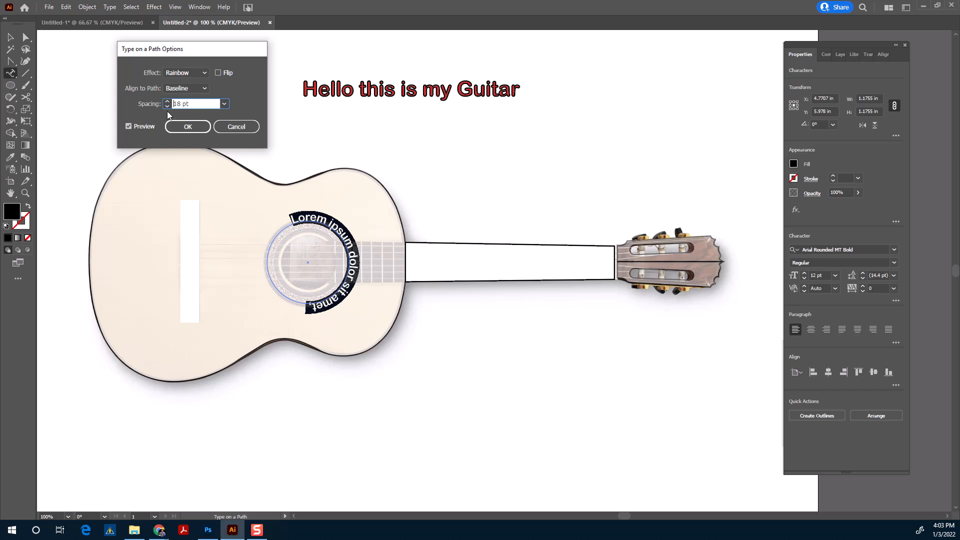
# Try the Ascender and Center path alignments, return to Baseline, and apply the path type options.
pyautogui.click(200, 90)
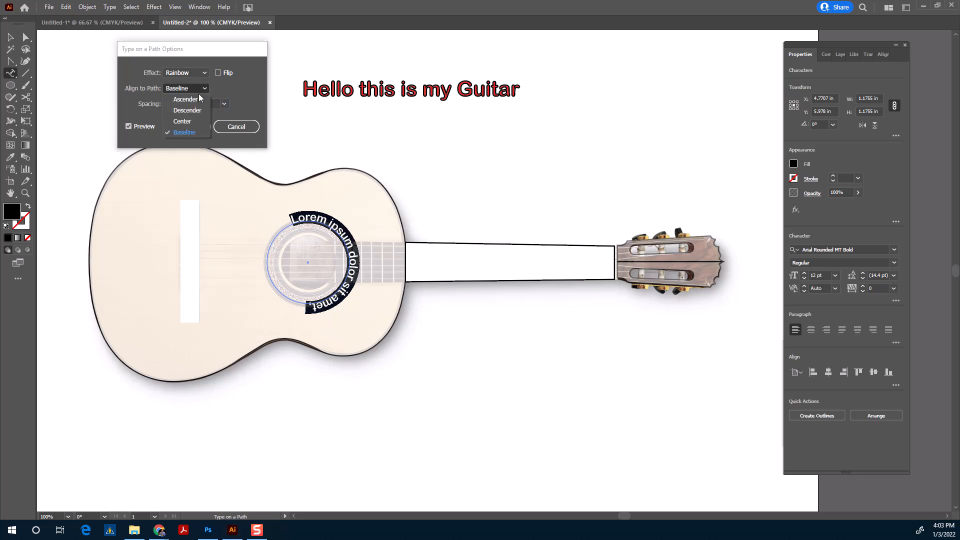
pyautogui.click(197, 100)
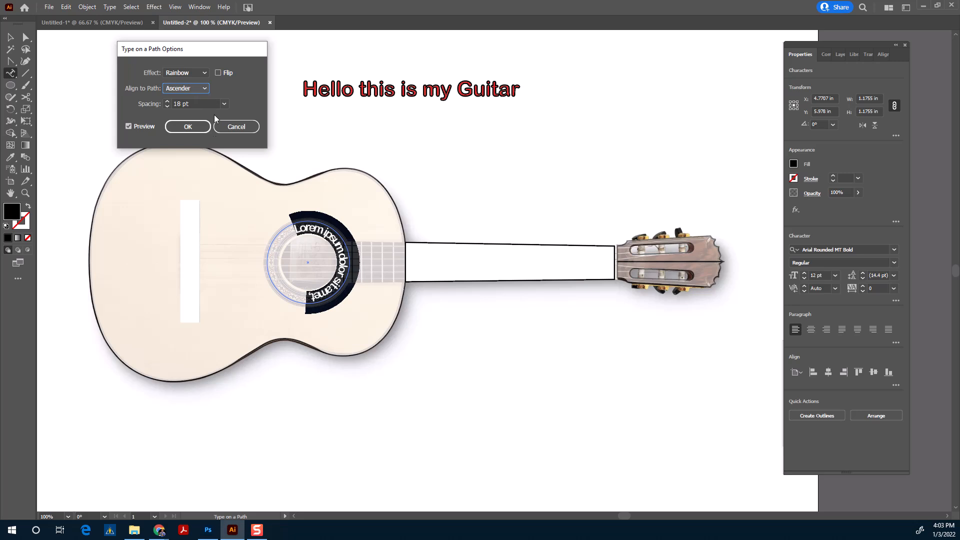
pyautogui.click(204, 89)
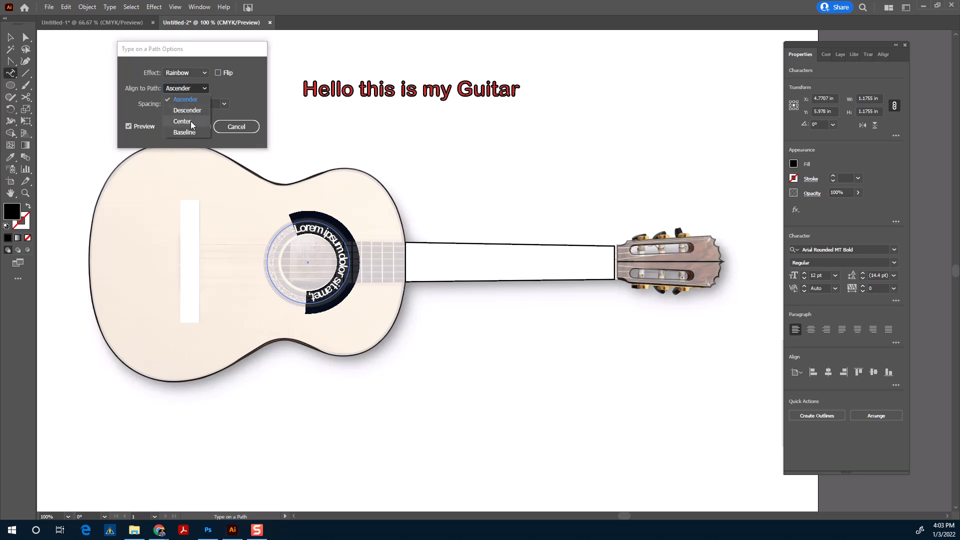
pyautogui.click(183, 121)
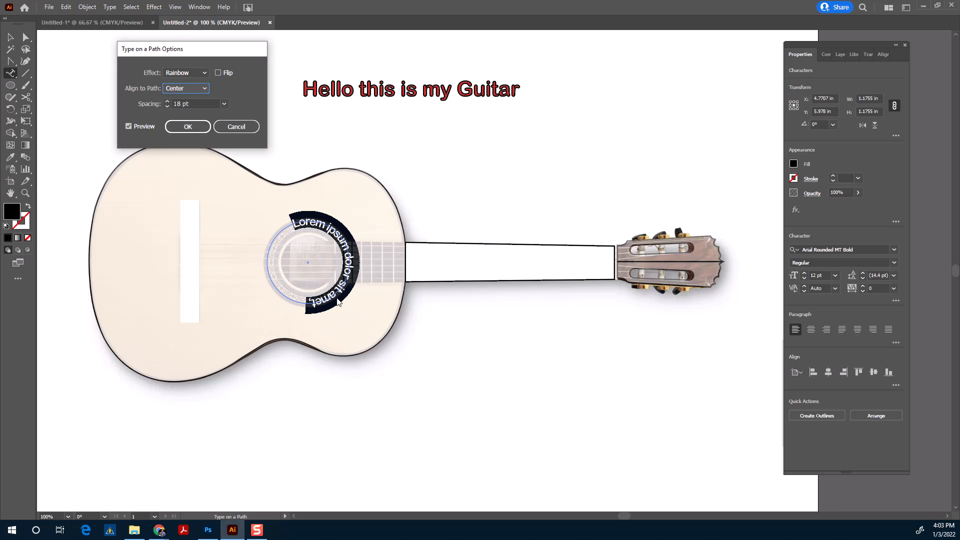
pyautogui.click(194, 87)
pyautogui.click(184, 132)
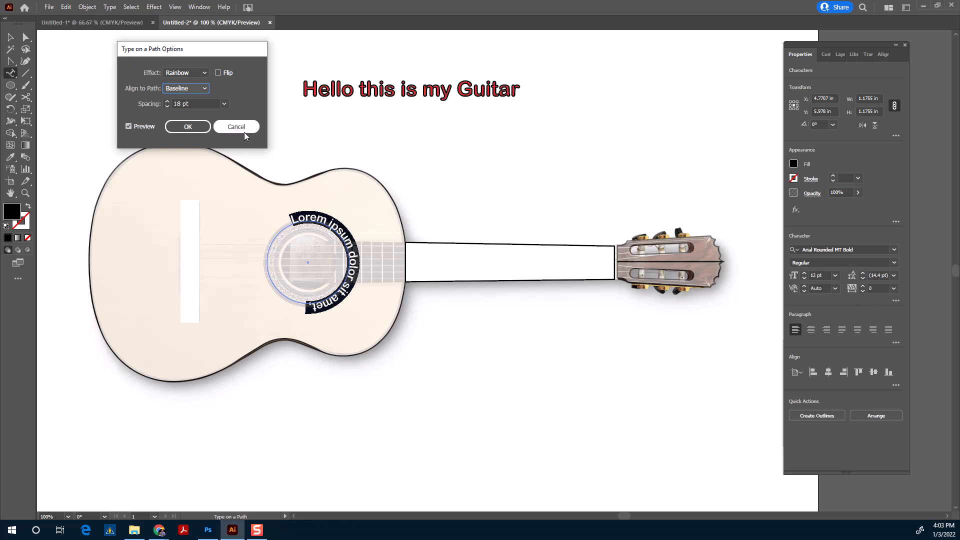
pyautogui.click(196, 130)
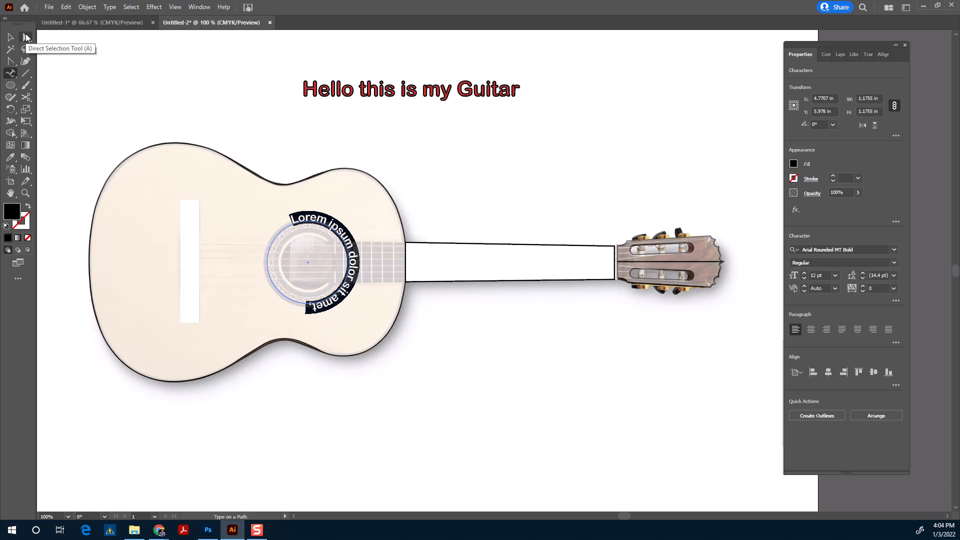
# Try to shift the soundhole text along its circle by its start bracket, and undo the move.
pyautogui.click(26, 37)
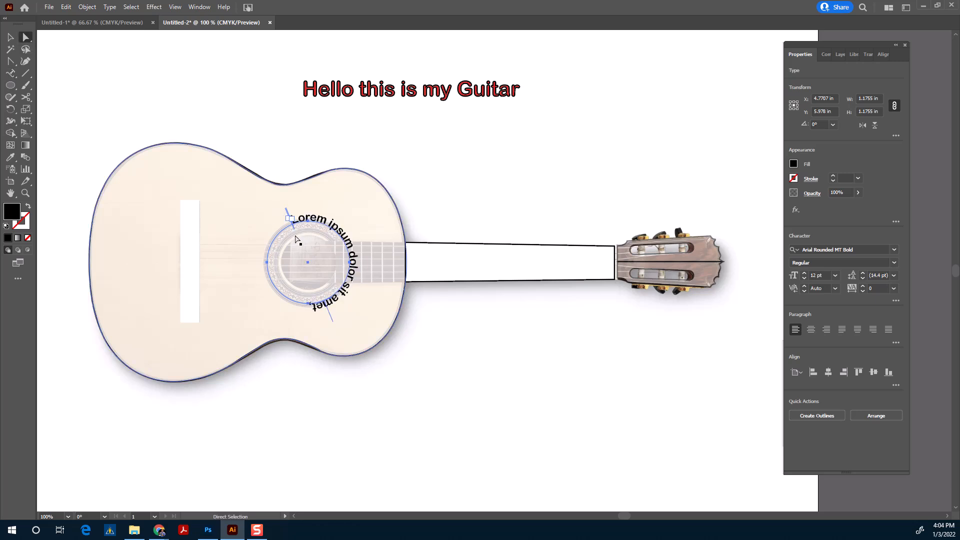
pyautogui.press('t')
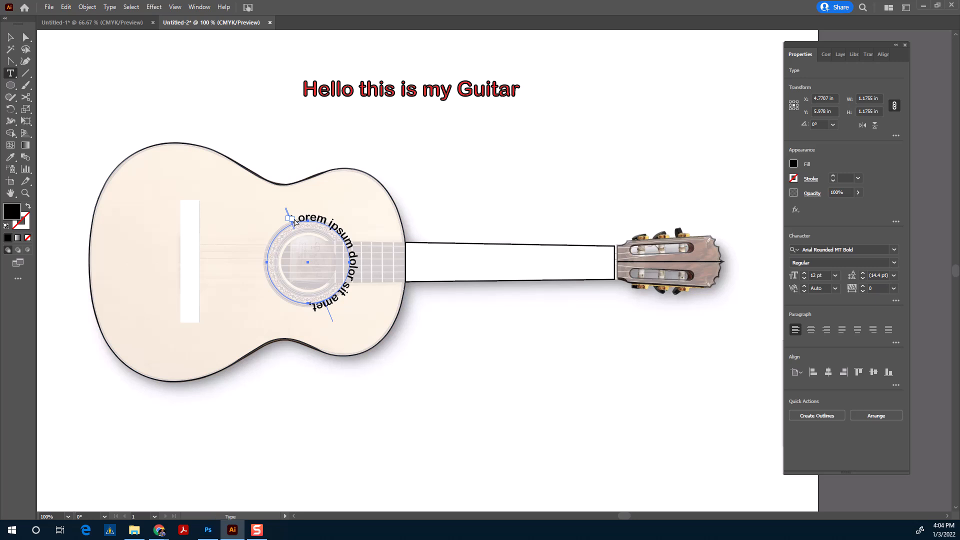
pyautogui.press('v')
pyautogui.hotkey('ctrl', 'z')
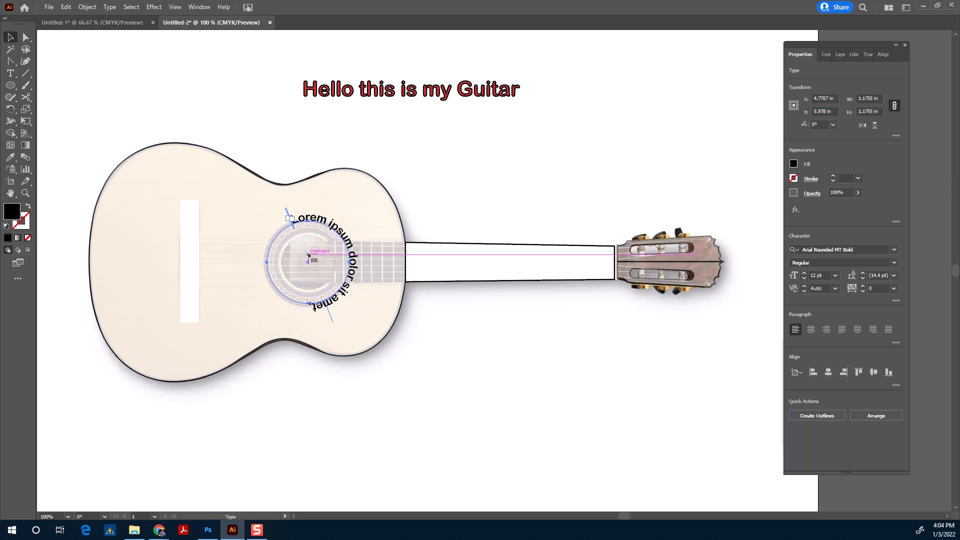
pyautogui.scroll(1, 323, 260)
pyautogui.scroll(2, 321, 268)
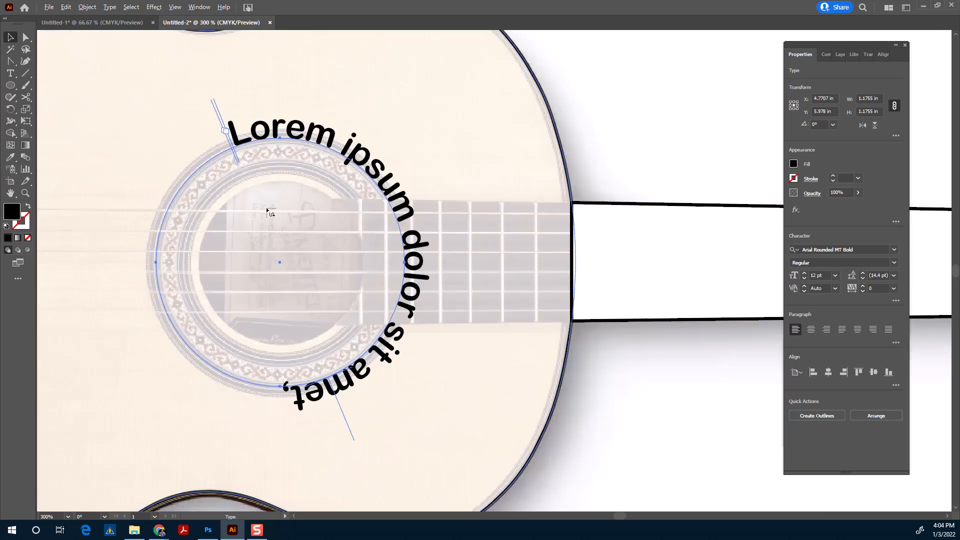
pyautogui.click(226, 132)
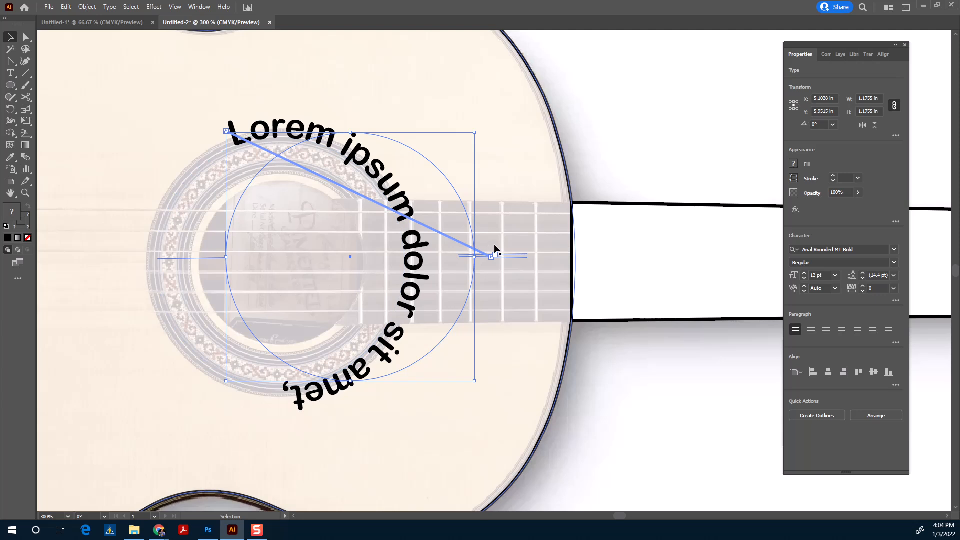
pyautogui.hotkey('ctrl', 'z')
pyautogui.click(27, 38)
pyautogui.press('t')
pyautogui.moveTo(224, 131); pyautogui.dragTo(194, 145)
pyautogui.press('Escape')
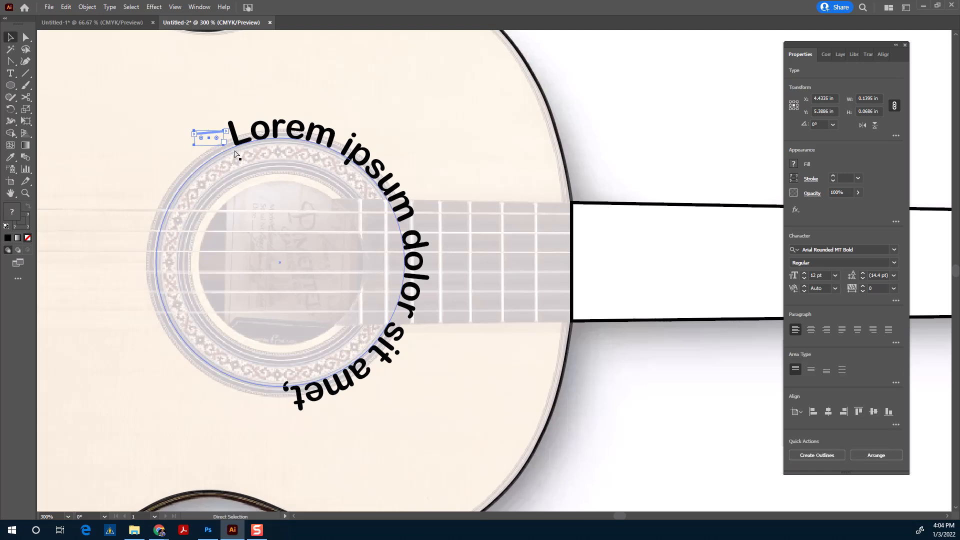
pyautogui.hotkey('ctrl', 'z')
# Reposition the path text's start, end and center brackets so the whole text arcs over the soundhole's upper half.
pyautogui.click(25, 39)
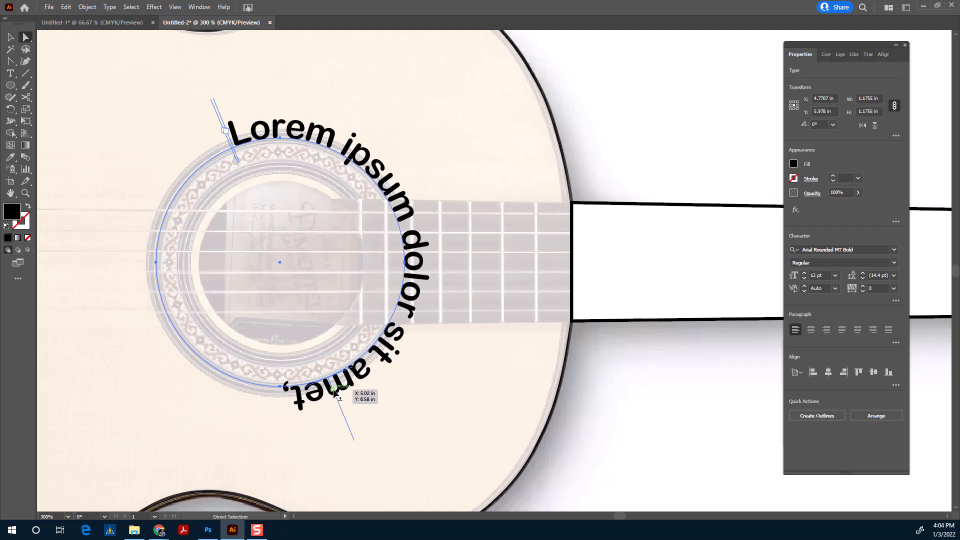
pyautogui.moveTo(334, 393); pyautogui.dragTo(426, 280)
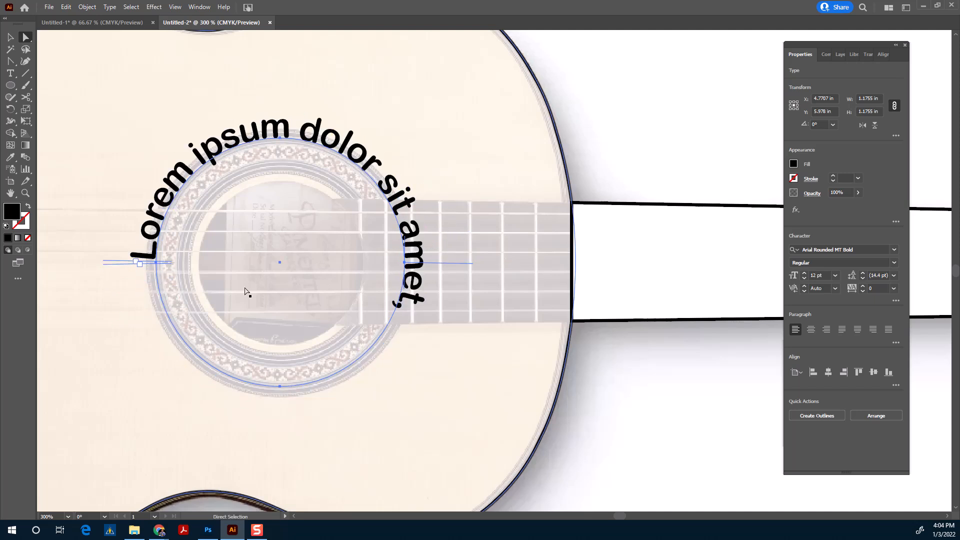
pyautogui.moveTo(111, 262); pyautogui.dragTo(479, 270)
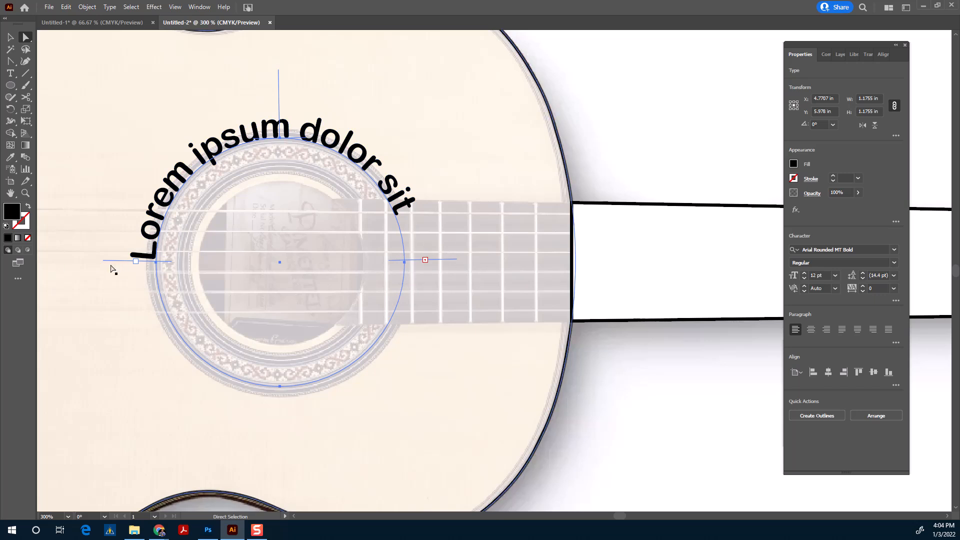
pyautogui.moveTo(114, 261); pyautogui.dragTo(136, 310)
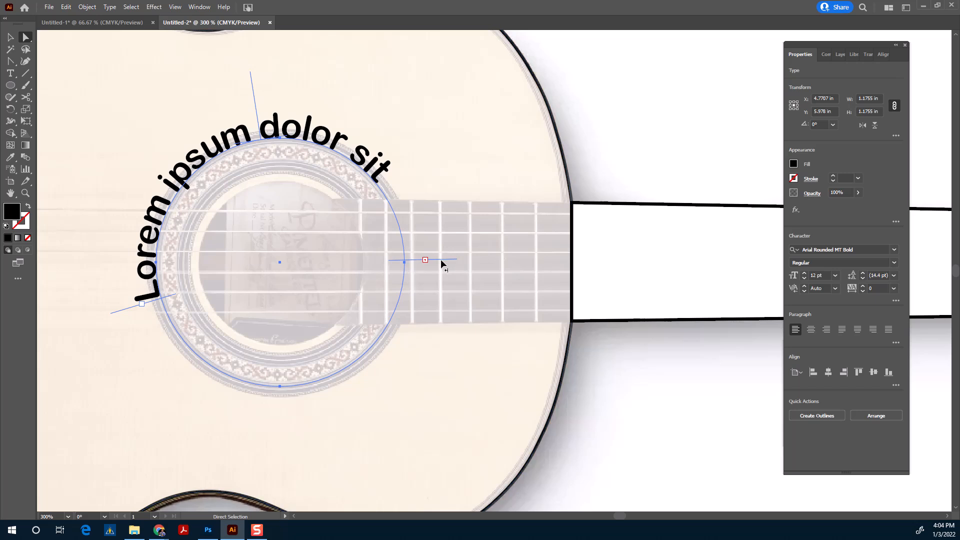
pyautogui.moveTo(439, 259); pyautogui.dragTo(442, 292)
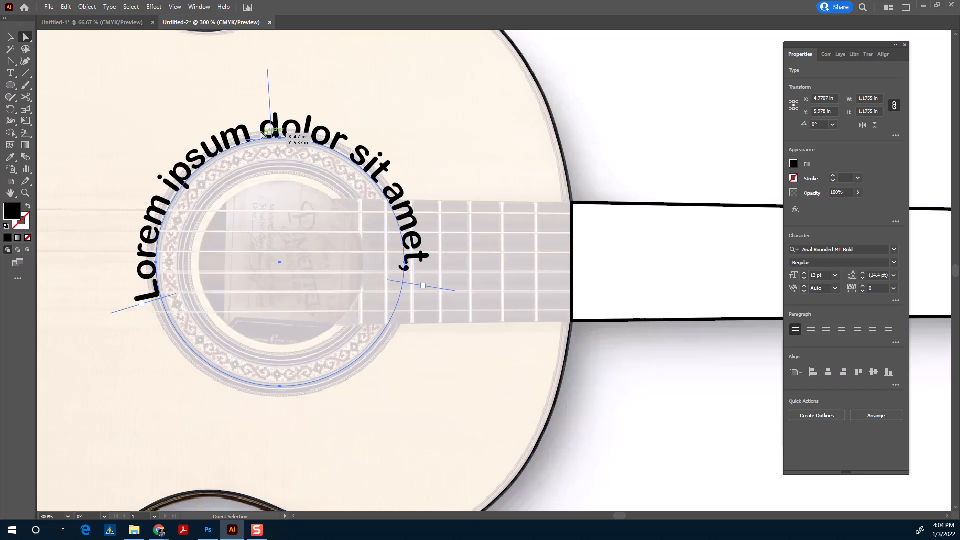
pyautogui.moveTo(268, 81)
pyautogui.mouseDown()
pyautogui.moveTo(364, 98)
pyautogui.moveTo(246, 67)
pyautogui.moveTo(307, 72)
pyautogui.moveTo(283, 73)
pyautogui.mouseUp()
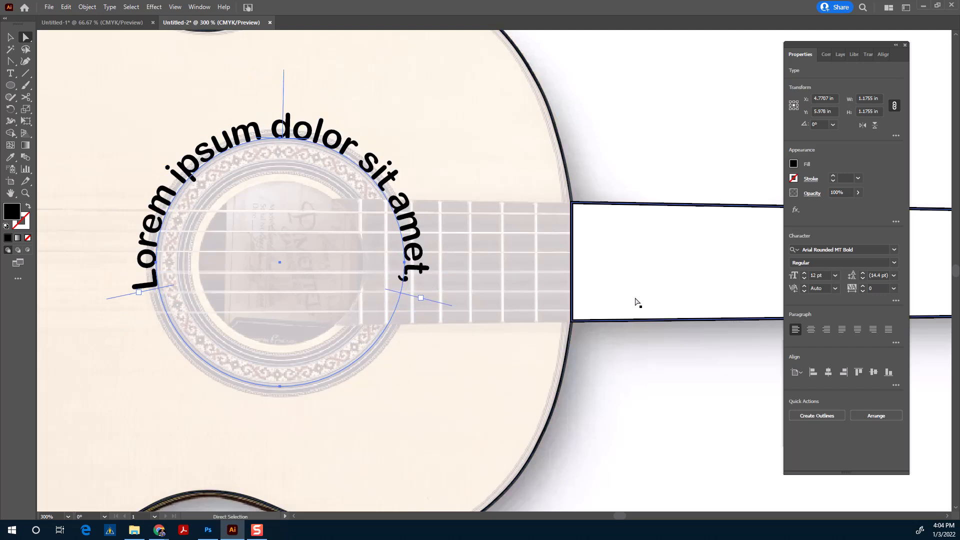
# Center-align the soundhole text and readjust its center, end and start brackets along the circle.
pyautogui.click(811, 329)
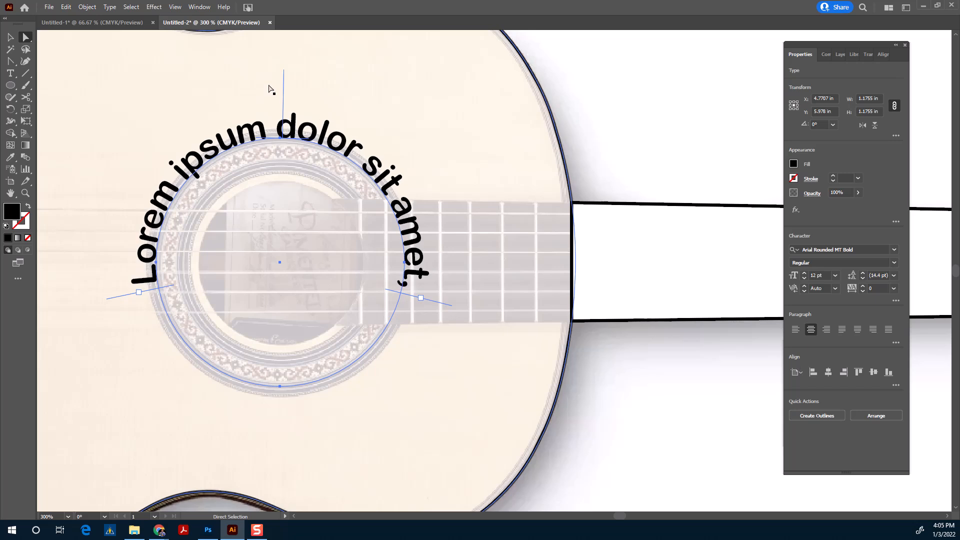
pyautogui.moveTo(284, 93)
pyautogui.mouseDown()
pyautogui.moveTo(382, 112)
pyautogui.moveTo(276, 83)
pyautogui.mouseUp()
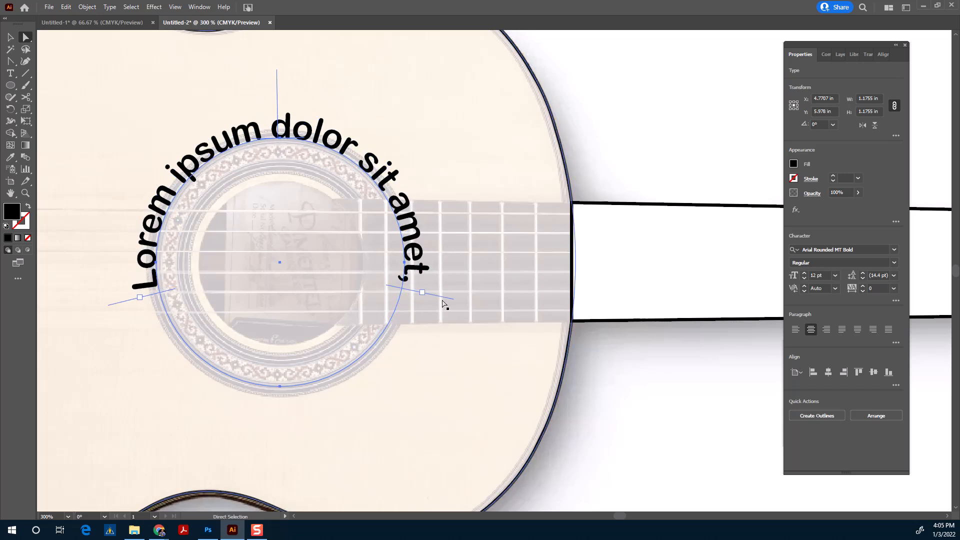
pyautogui.moveTo(436, 309); pyautogui.dragTo(463, 298)
pyautogui.moveTo(115, 300); pyautogui.dragTo(103, 281)
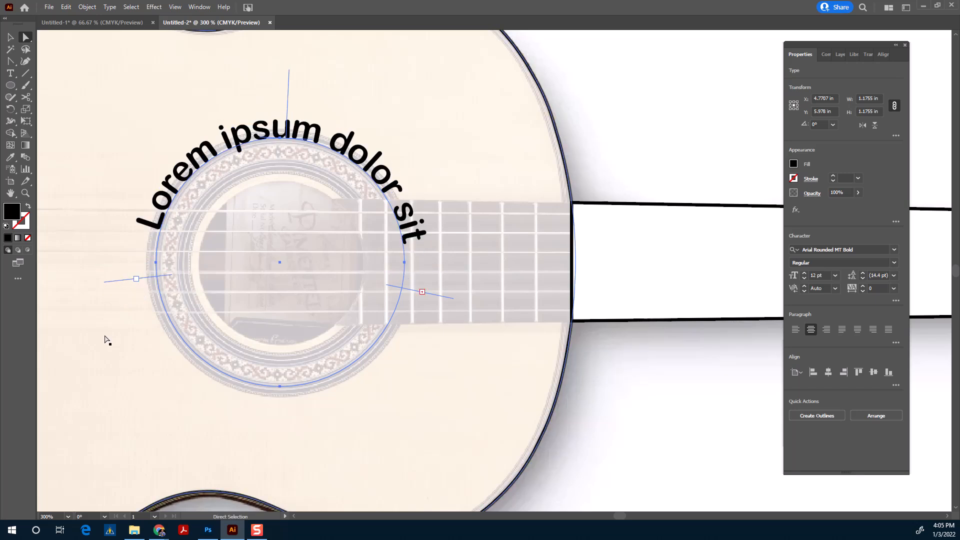